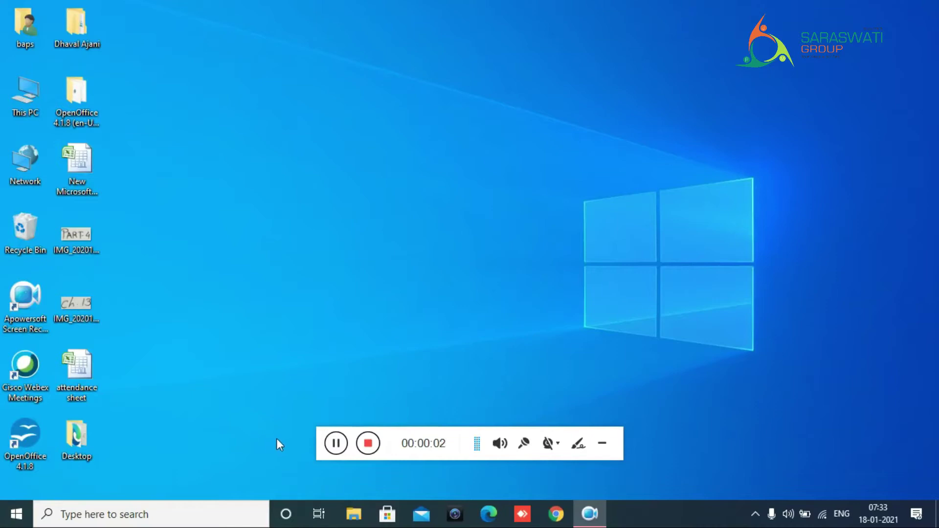
Step: Launch OpenOffice from the desktop and create a new blank spreadsheet
drag(318, 440, 615, 513)
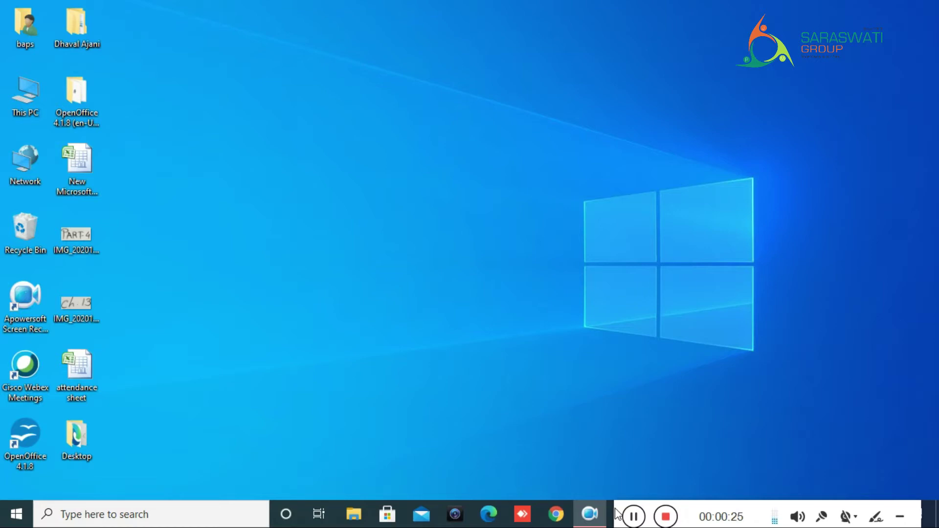
click(300, 295)
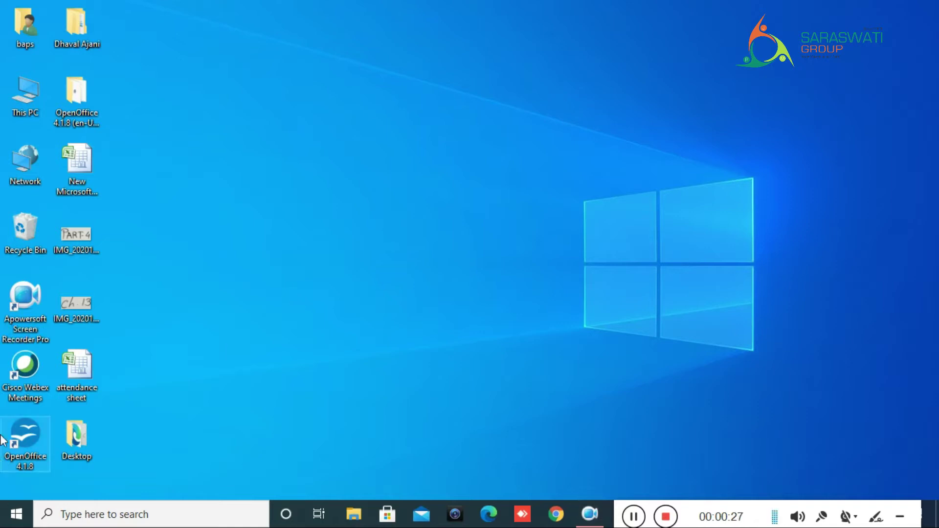
double_click(19, 448)
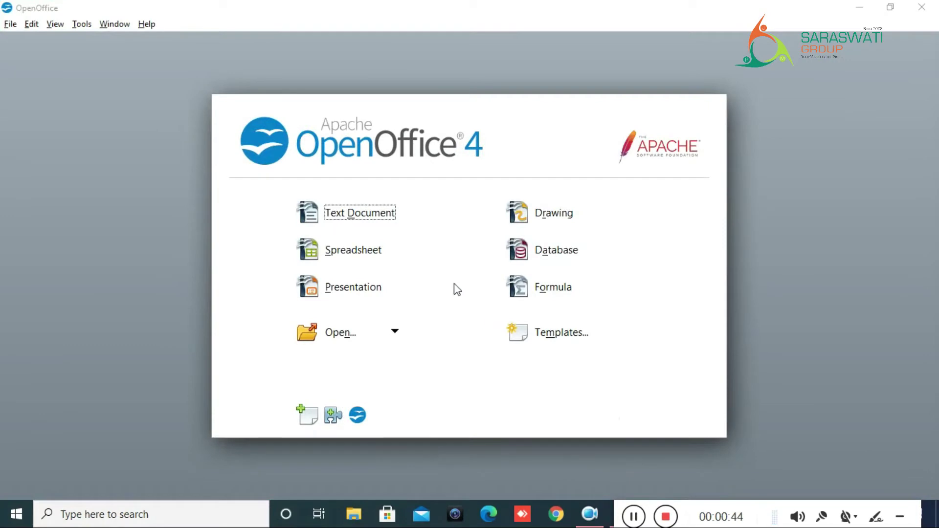
click(374, 249)
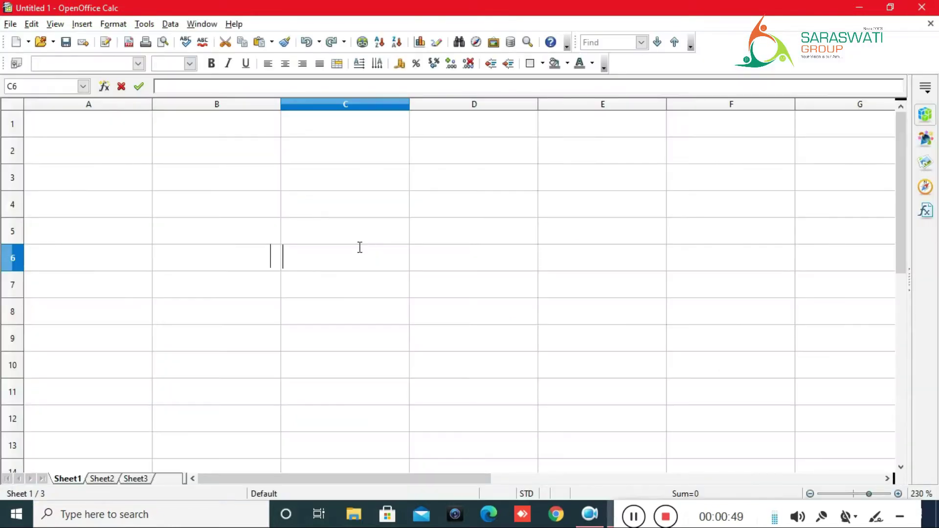
click(559, 227)
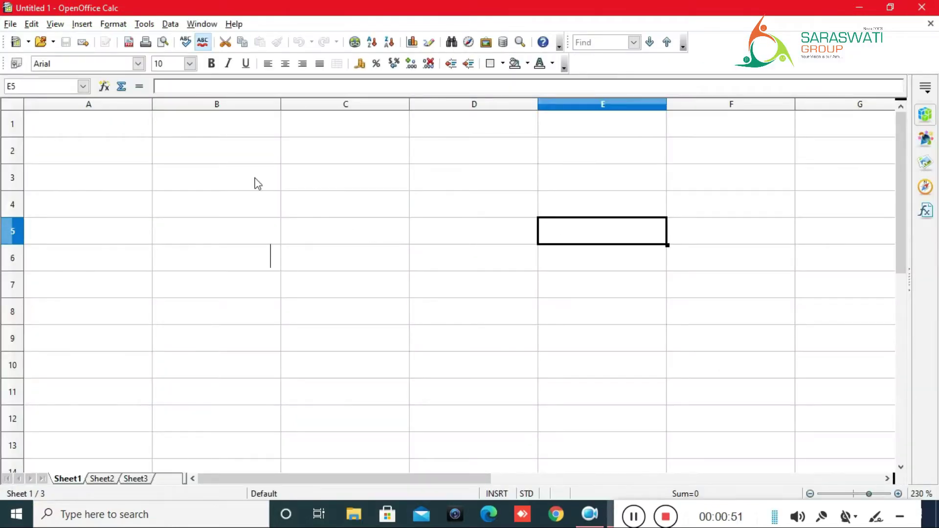
Step: Enter 20 in cell A1, 50 in cell B2 and 80 in cell C6
click(143, 126)
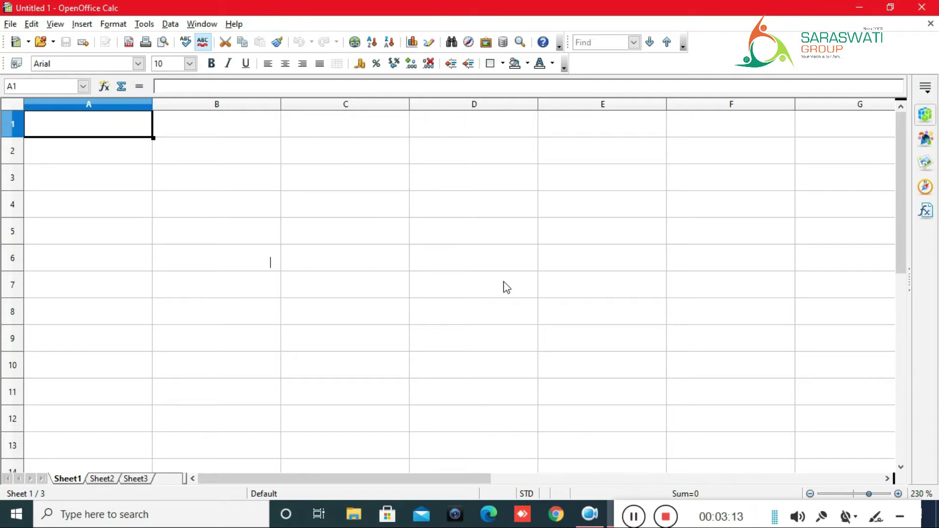
text(20)
key(Tab)
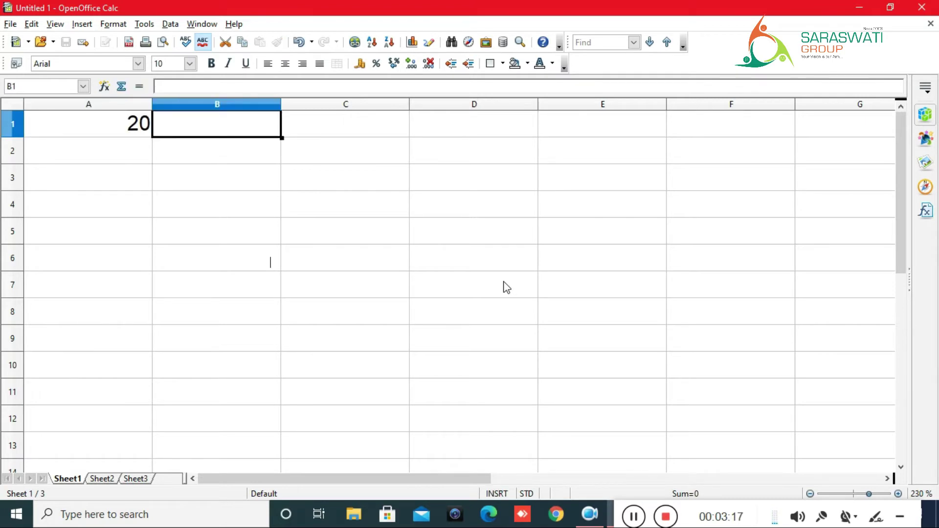
key(Down)
text(50)
key(Return)
key(Down)
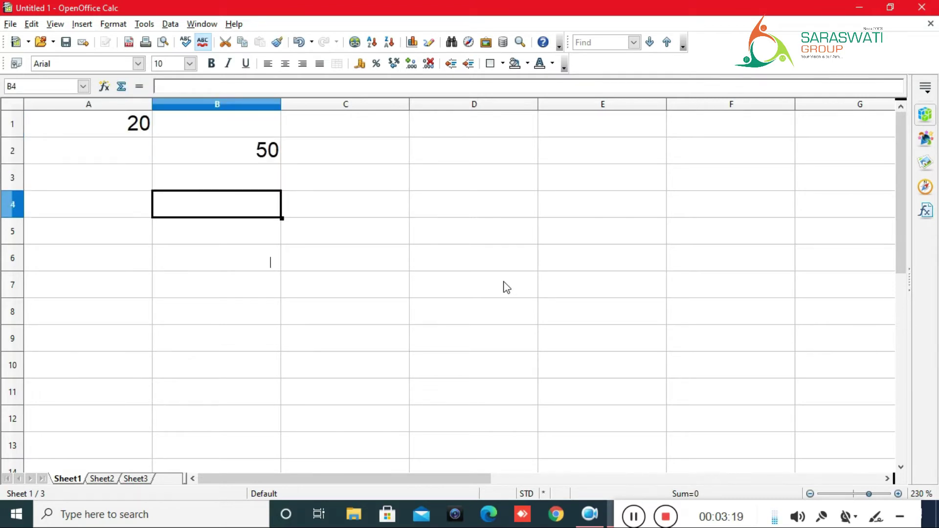
key(Right)
key(Down)
key(Down)
text(8)
key(Return)
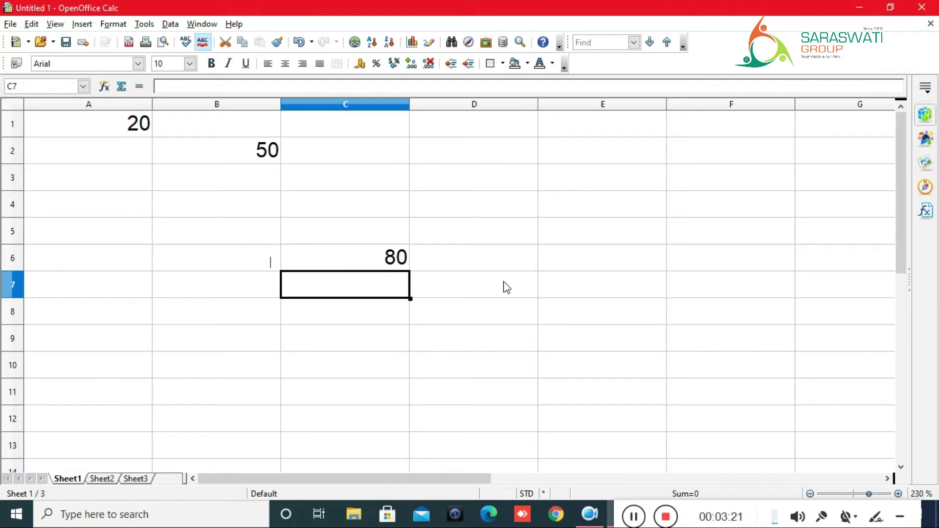
Step: Enter the formula =sum(a1+b2+c6) in cell E2 to add the three scattered values
click(582, 148)
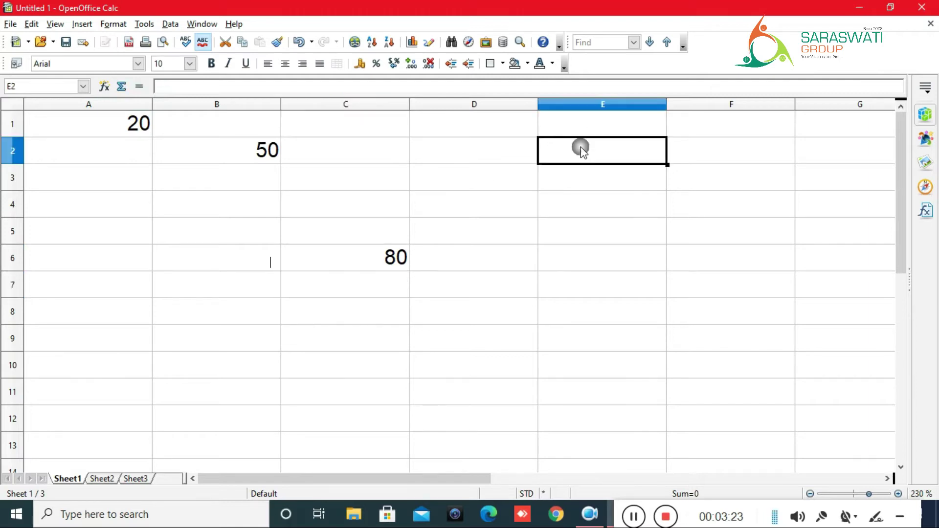
text(=)
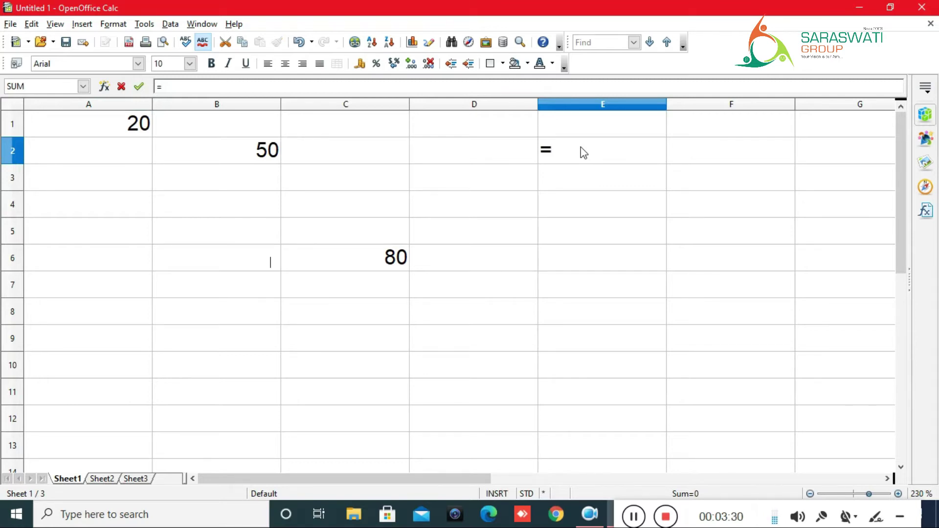
text(sum()
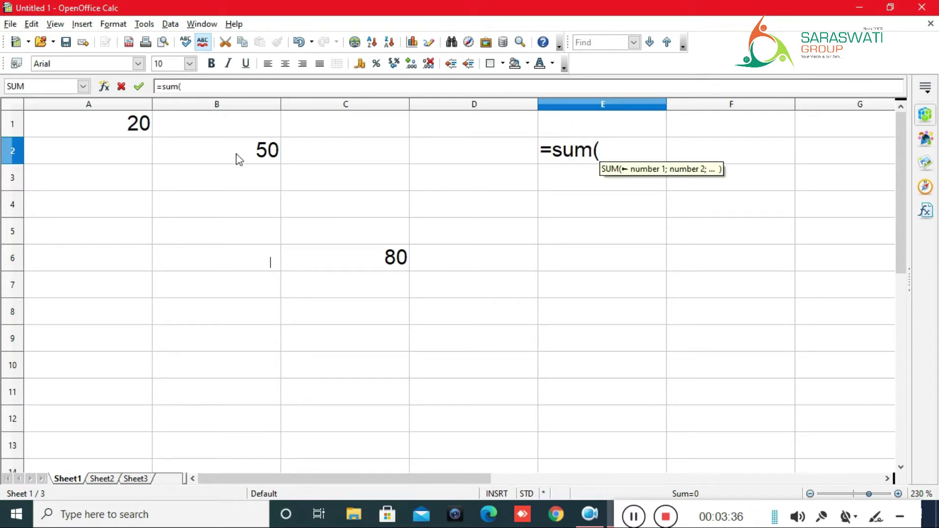
text(a1+)
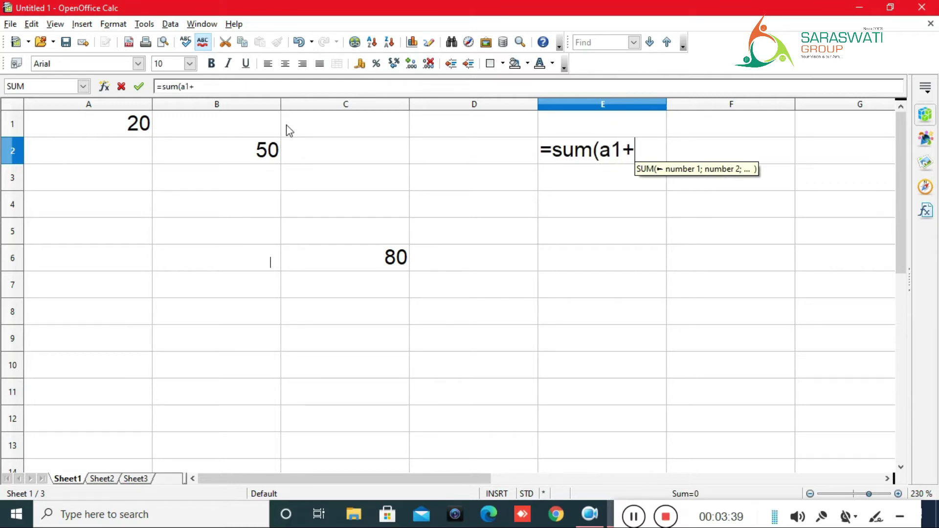
text(b12)
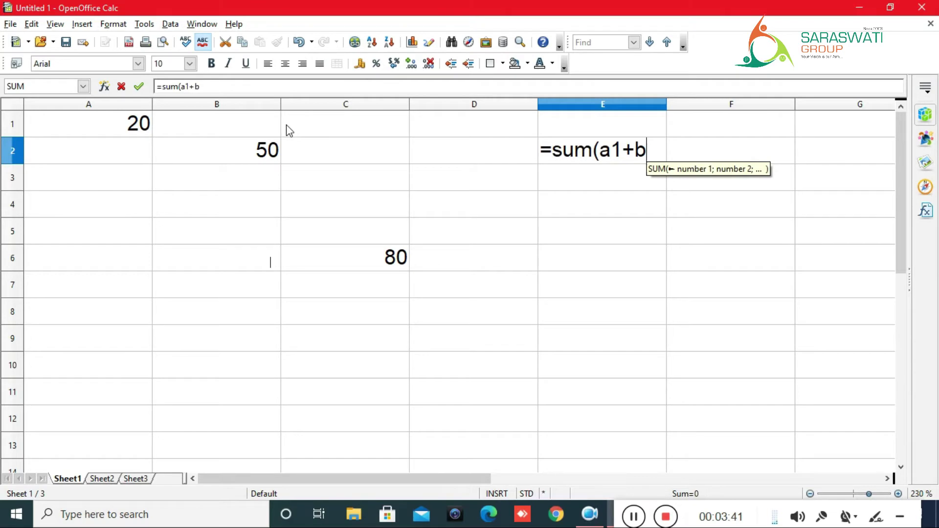
key(BackSpace)
key(BackSpace)
text(2+)
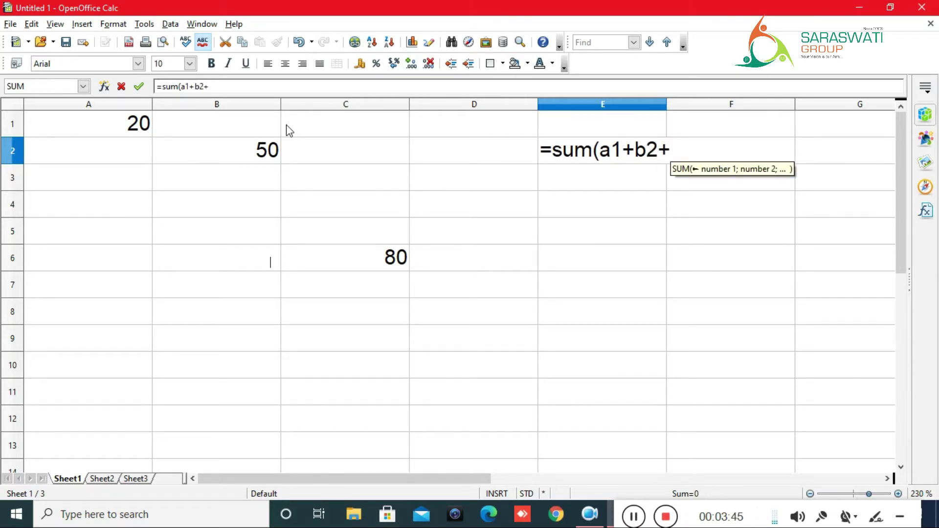
text(c6)
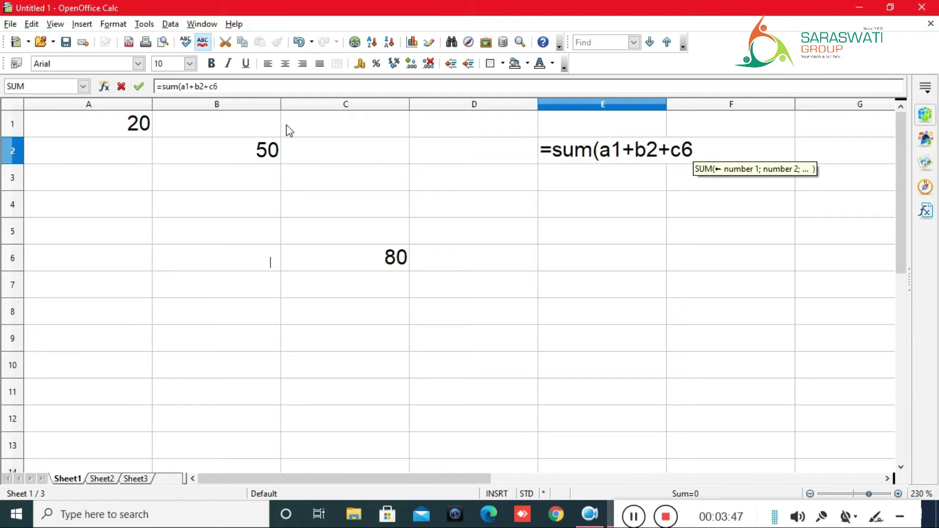
text())
key(Return)
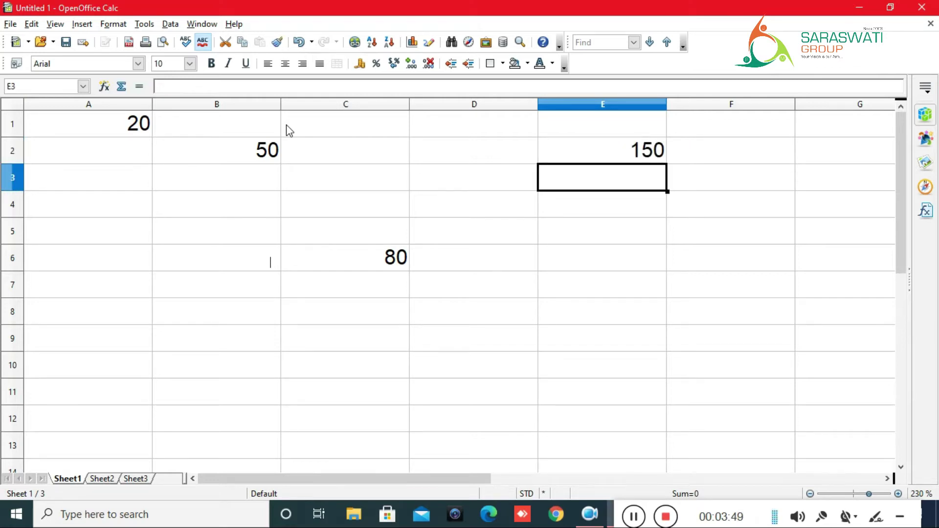
Step: Review the source cells A1, B2 and C6 and the sum formula in E2
click(101, 130)
click(189, 152)
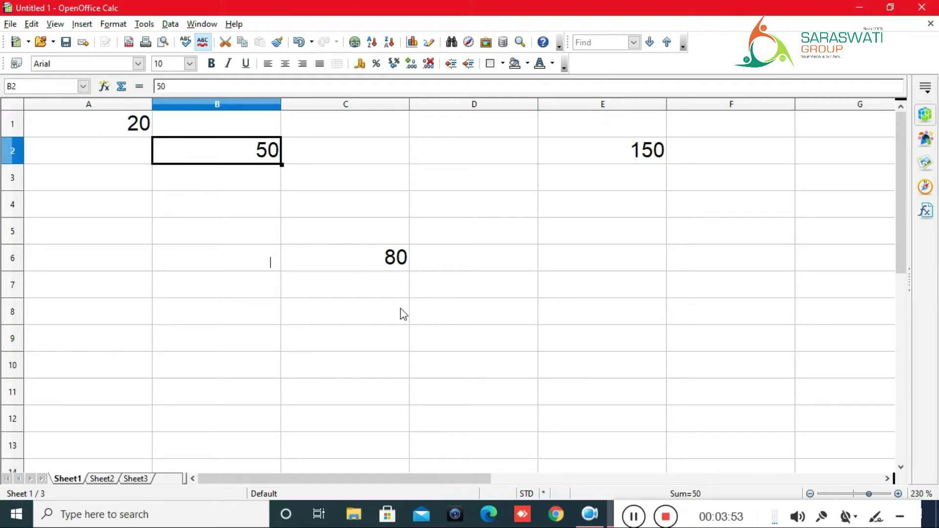
click(357, 259)
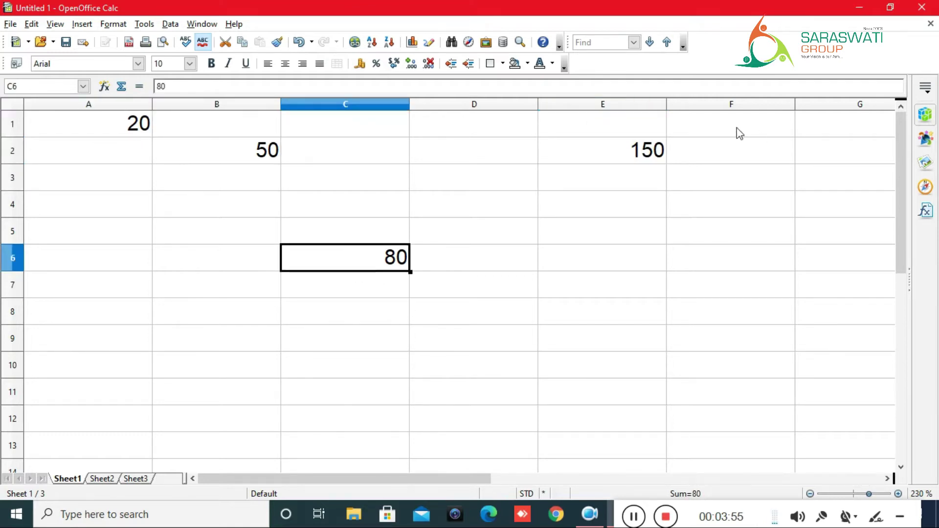
click(620, 154)
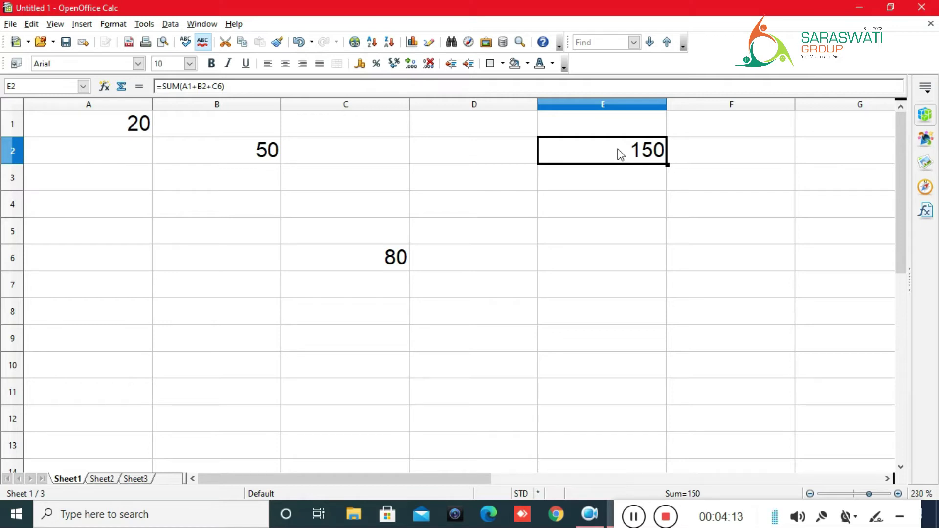
Step: Delete the sum formula from cell E2
key(Return)
click(621, 154)
key(Delete)
Step: Clear all values from the range A1:C6
key(Left)
key(Left)
key(Left)
key(Left)
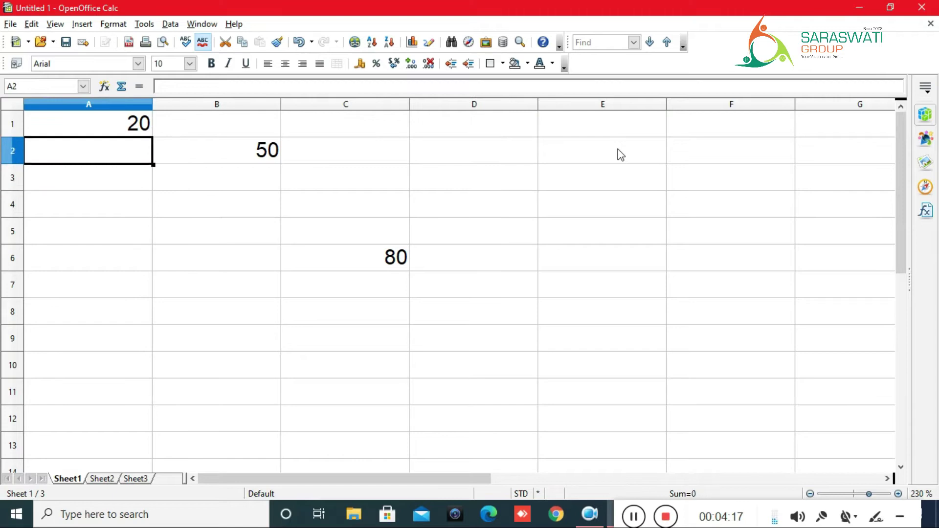
key(Up)
key(shift+Down)
key(shift+Down)
key(shift+Down)
key(shift+Down)
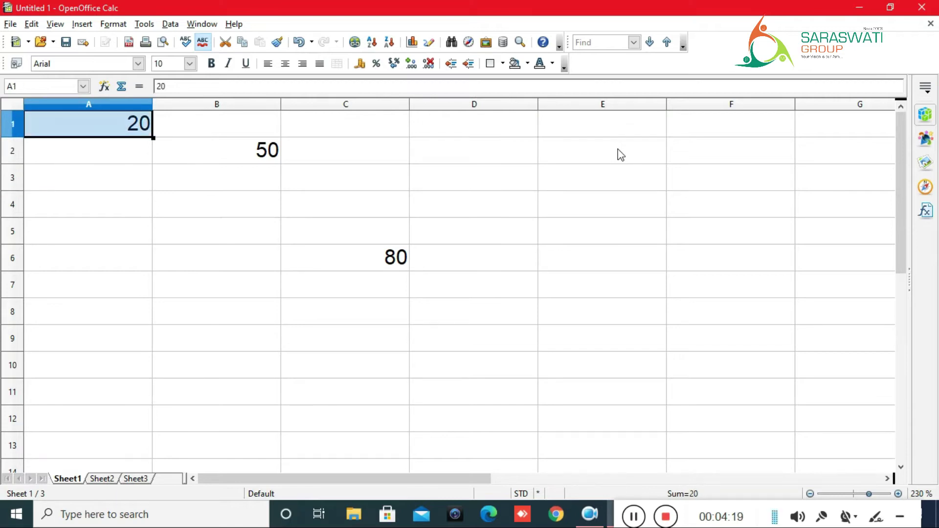
key(shift+Right)
key(shift+Down)
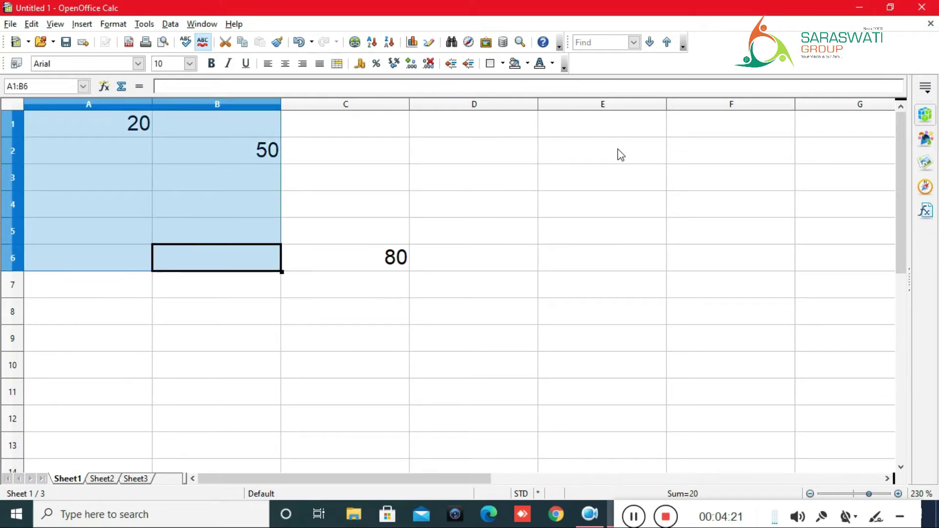
key(shift+Right)
key(BackSpace)
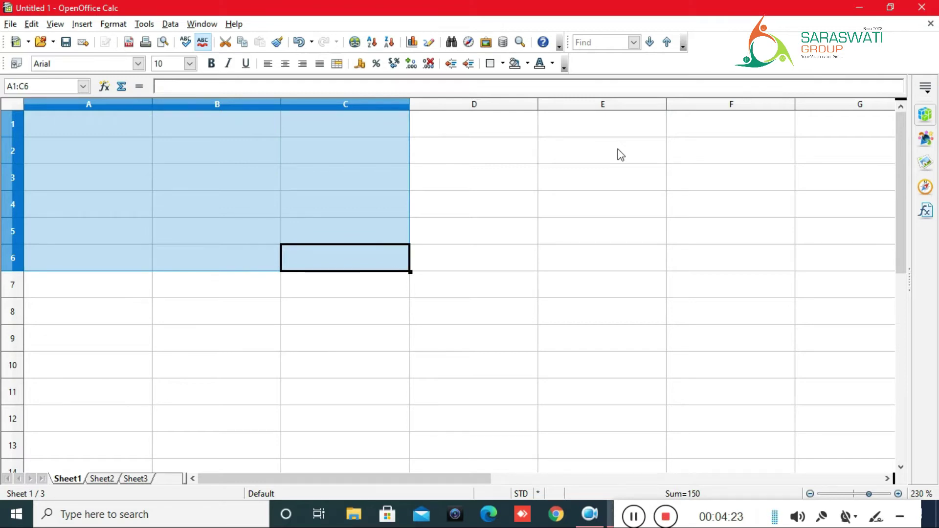
key(Down)
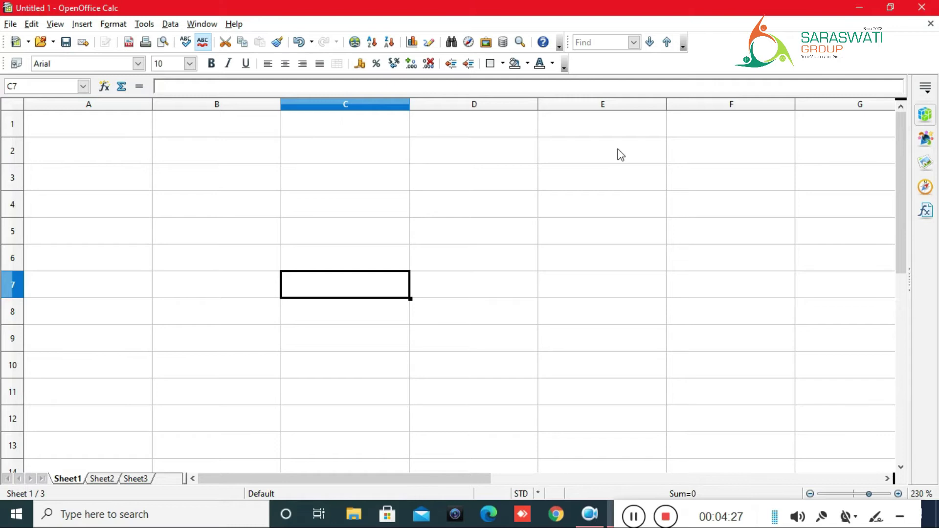
Step: Enter the numbers 1, 2 and 3 in cells A1 to A3
key(Up)
key(Left)
key(Up)
key(Up)
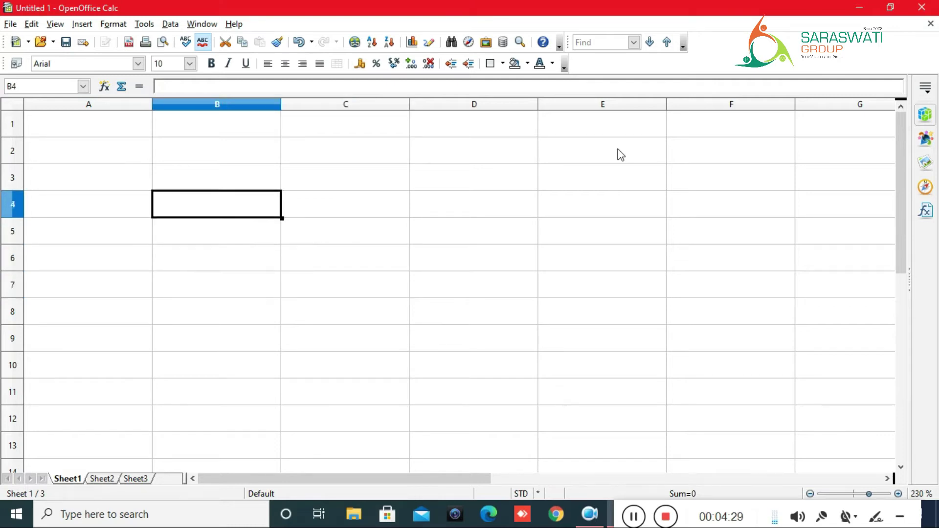
key(Up)
key(Left)
key(Up)
key(Up)
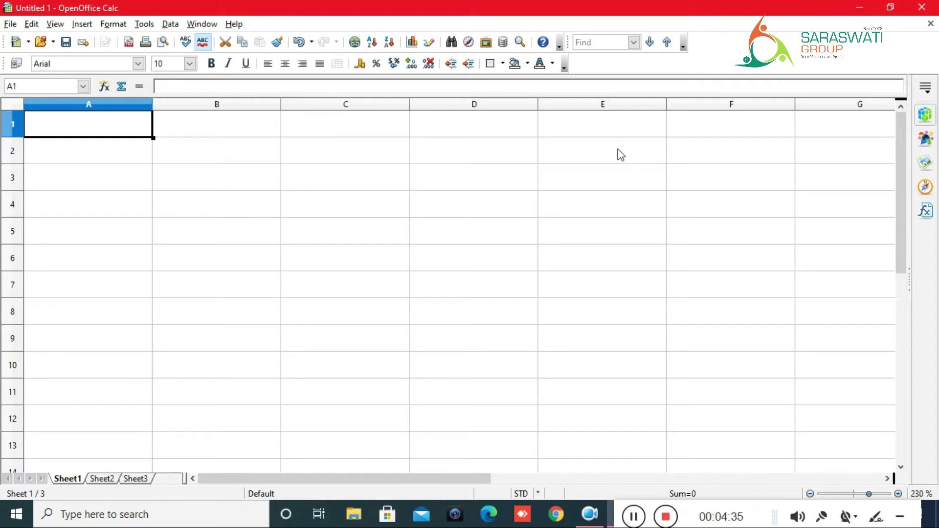
text(1)
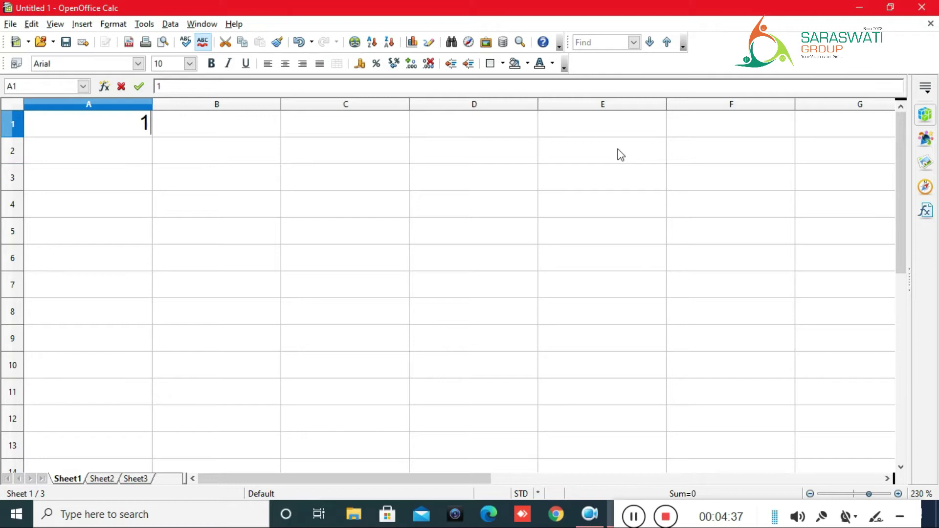
key(Return)
text(2)
key(Return)
text(3)
key(Return)
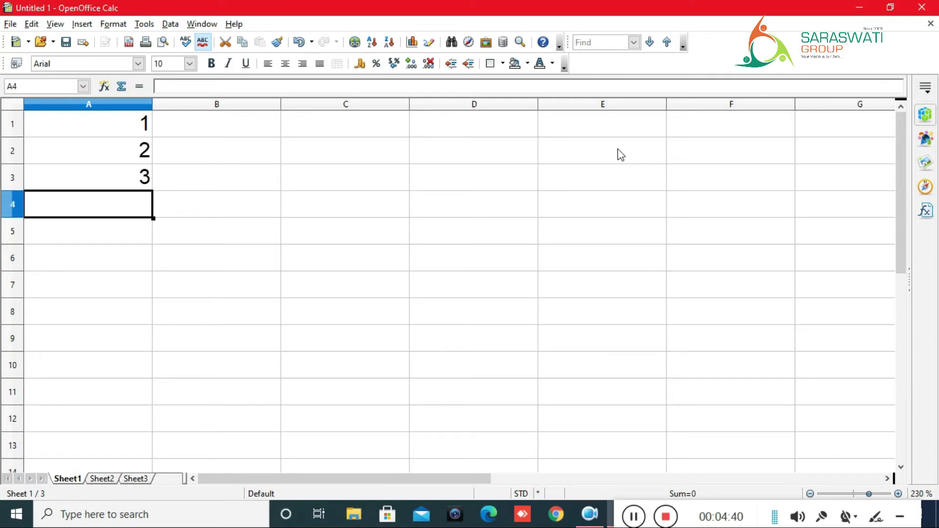
Step: Extend the number series from A1:A3 down column A to row 13
key(Up)
key(Up)
key(Up)
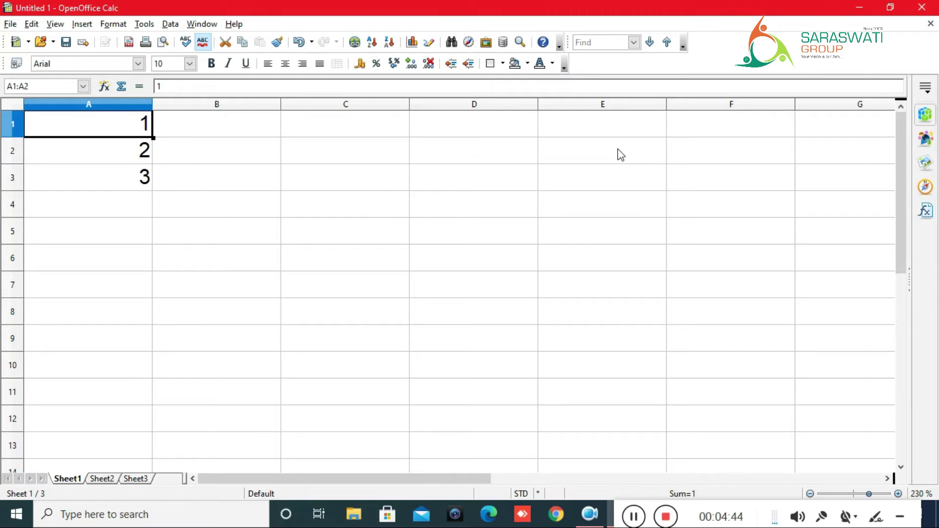
key(shift+Down)
key(shift+Down)
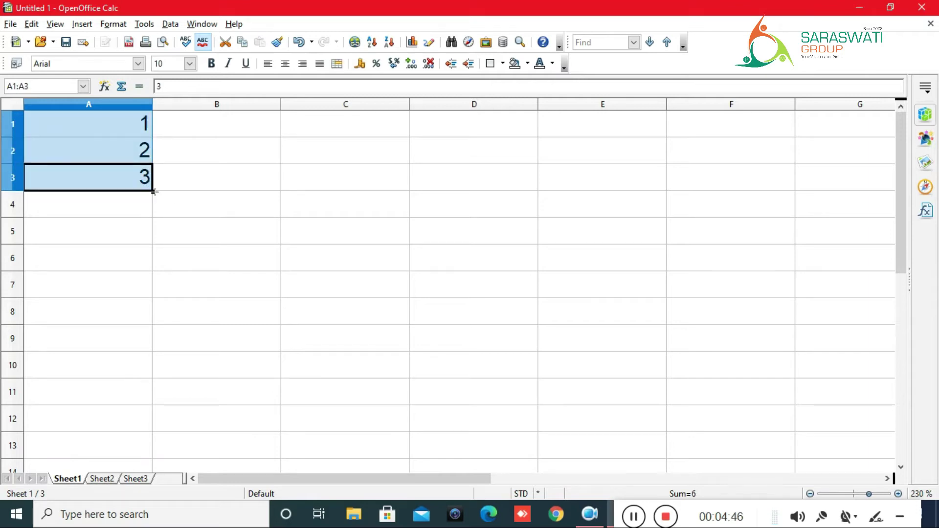
drag(153, 191, 154, 460)
click(357, 217)
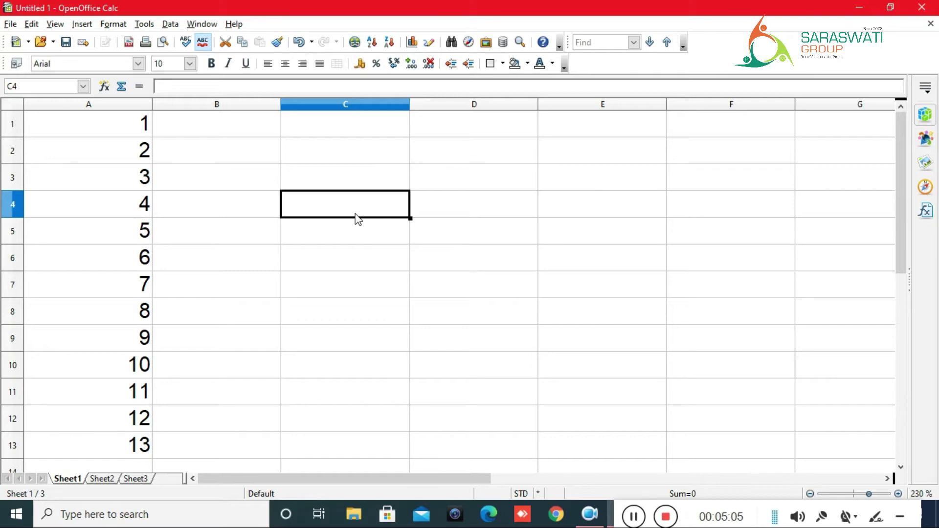
Step: Look through the full function list in the Function Wizard for cell D4 and close the wizard
click(443, 215)
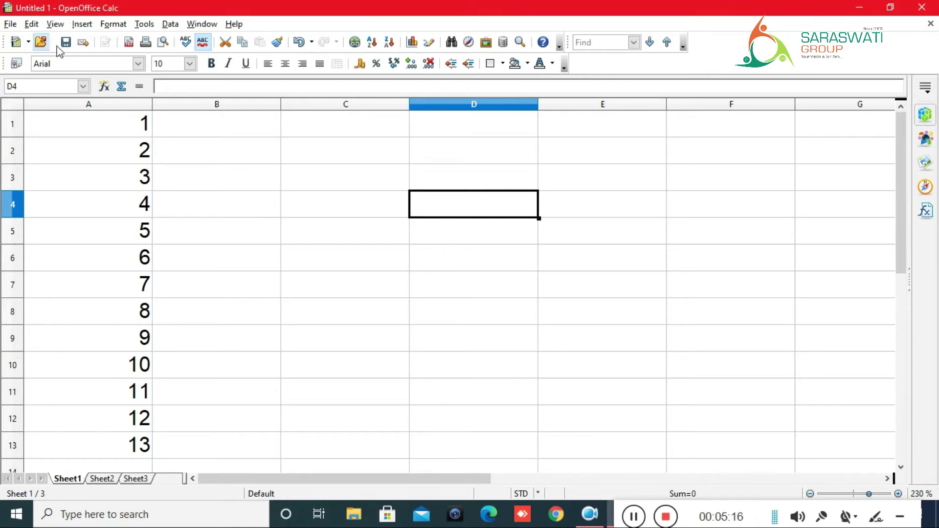
click(80, 26)
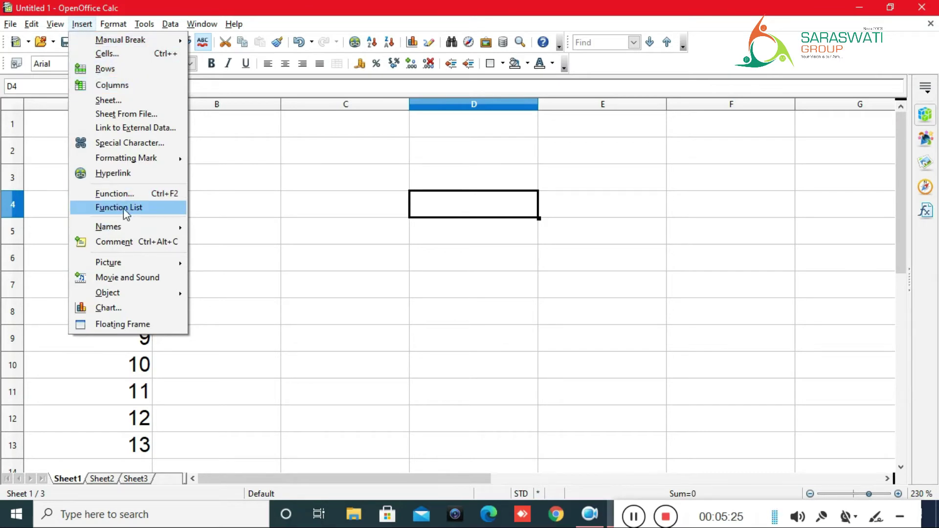
click(134, 198)
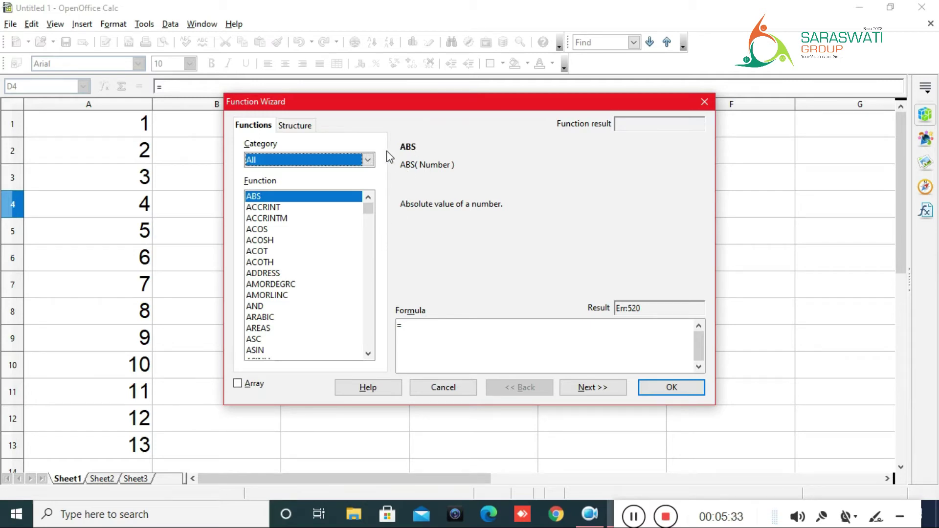
drag(370, 208, 349, 181)
key(Escape)
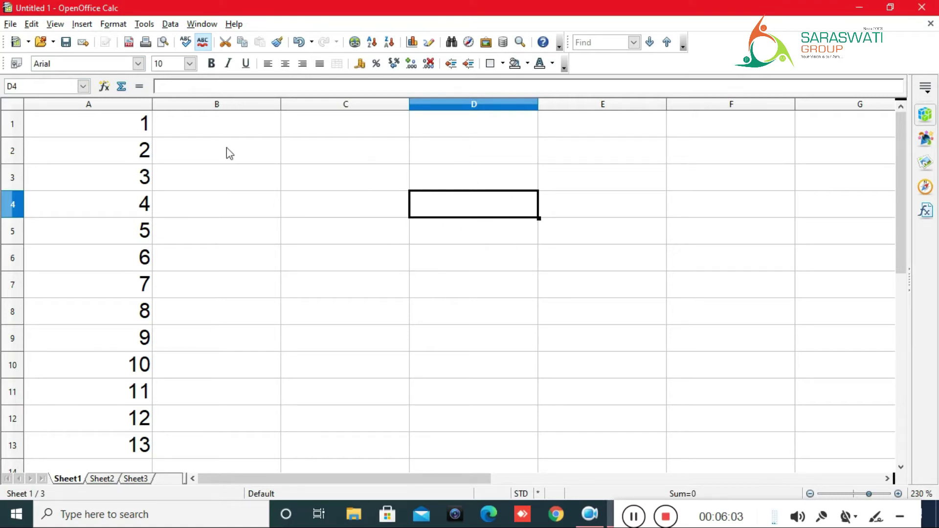
Step: Reopen the Function Wizard for cell D4 and browse the functions in the Date&Time category
click(82, 24)
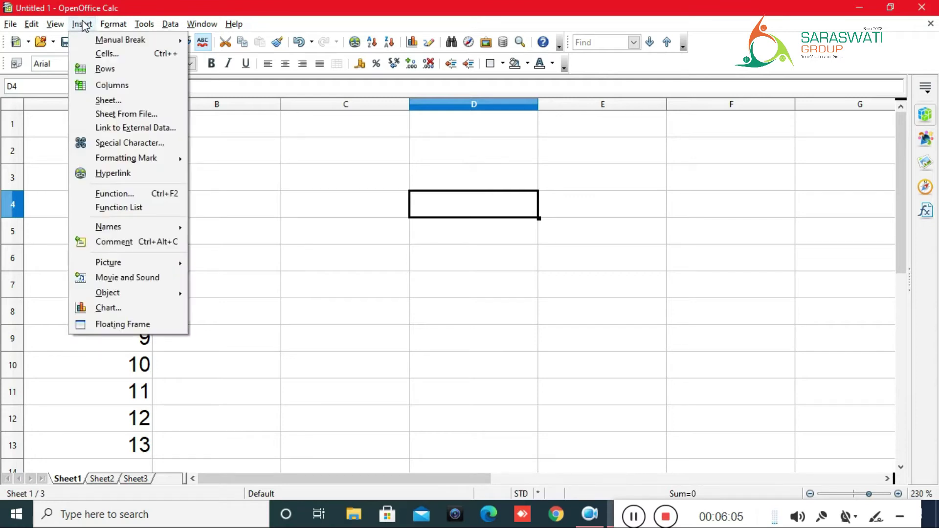
click(162, 198)
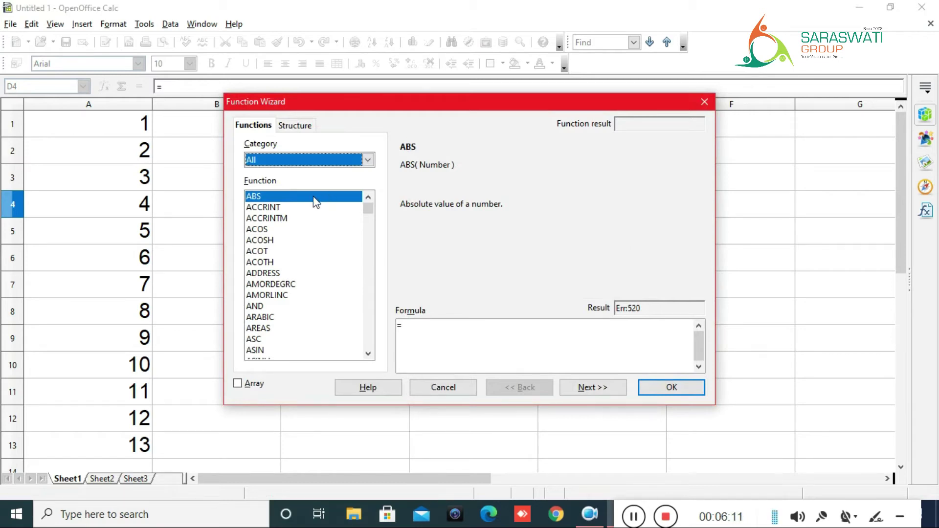
click(362, 168)
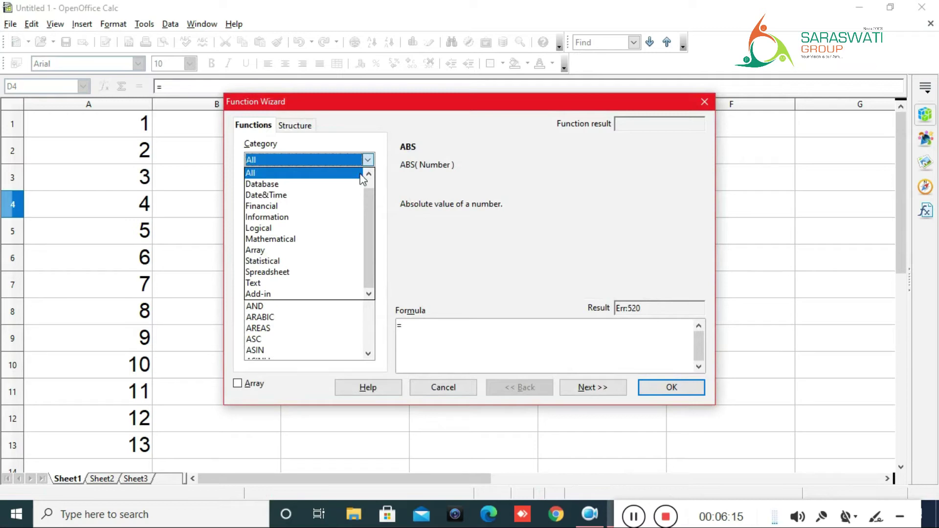
click(350, 197)
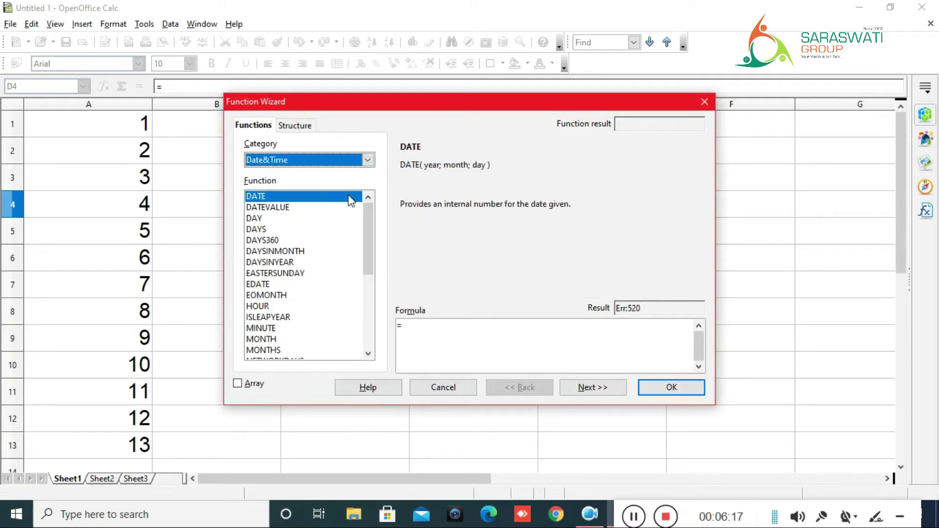
scroll(373, 247, down, 5)
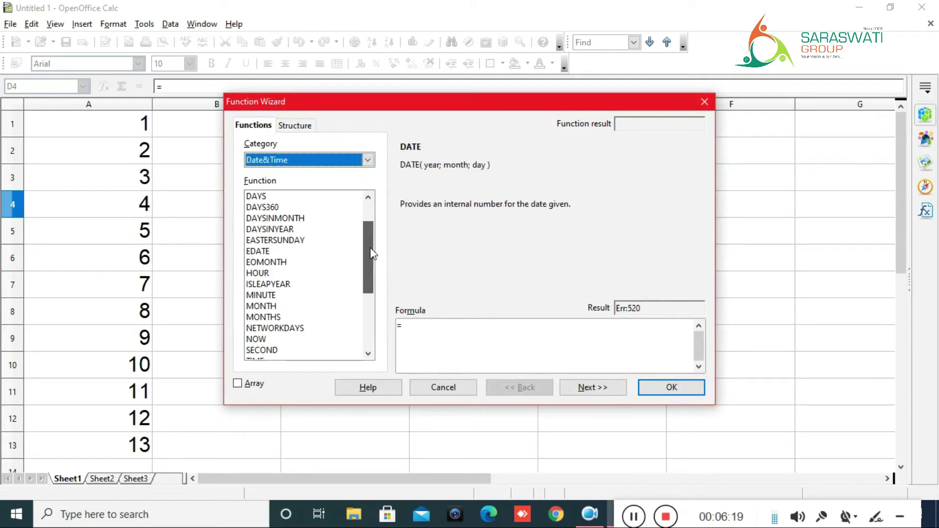
scroll(372, 247, up, 5)
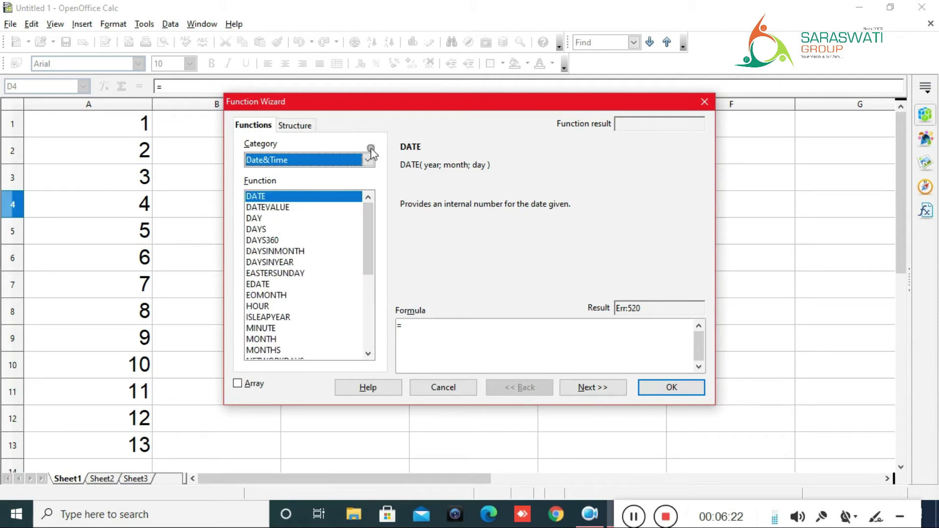
Step: Browse the other function categories down to Add-in and choose the Mathematical category
click(368, 160)
key(Down)
key(Down)
key(Down)
key(Down)
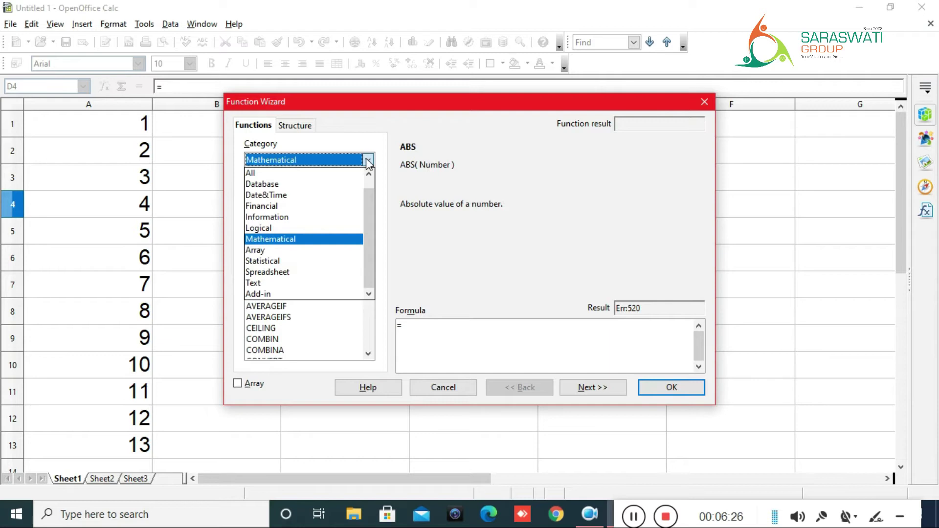
key(Down)
key(Down)
key(Down)
key(Down)
key(Down)
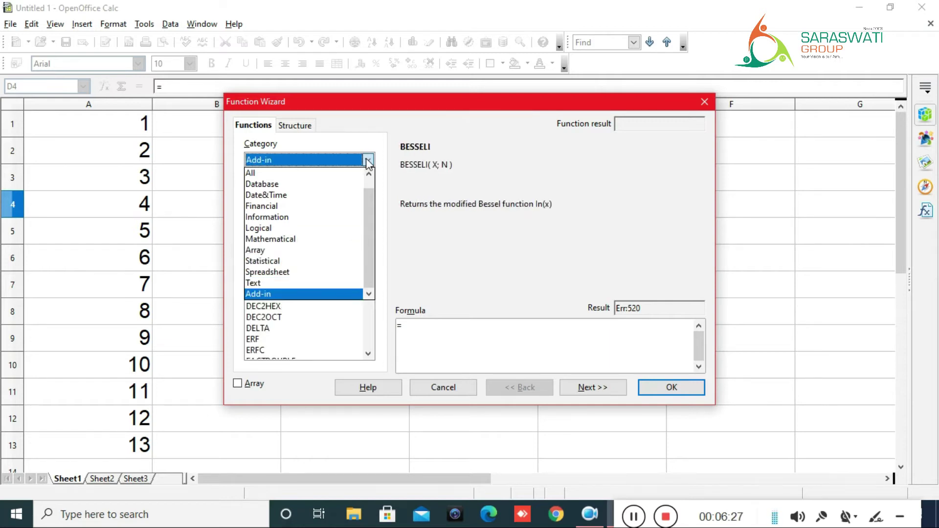
key(Up)
key(Up)
key(Up)
key(Up)
key(Up)
key(Return)
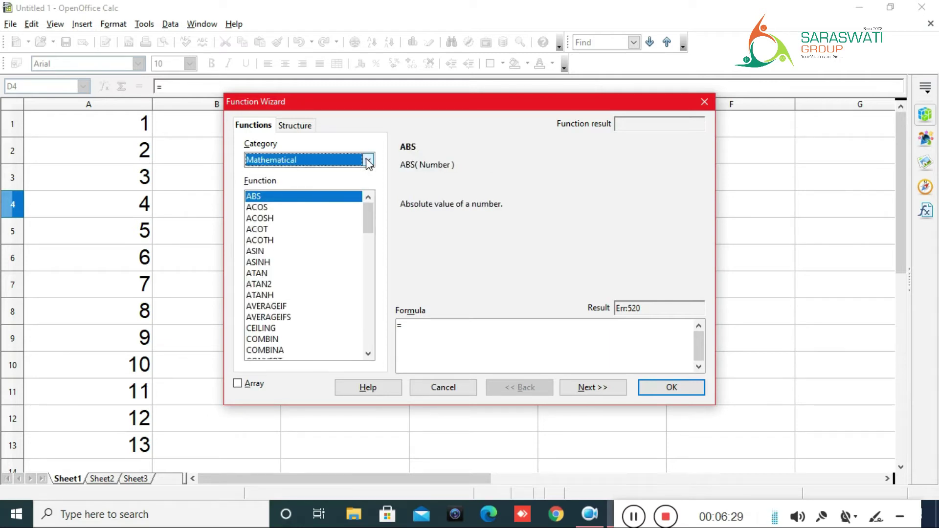
Step: Pick the SUM function among the mathematical functions and begin the wizard's formula with =sum(
drag(370, 233, 367, 345)
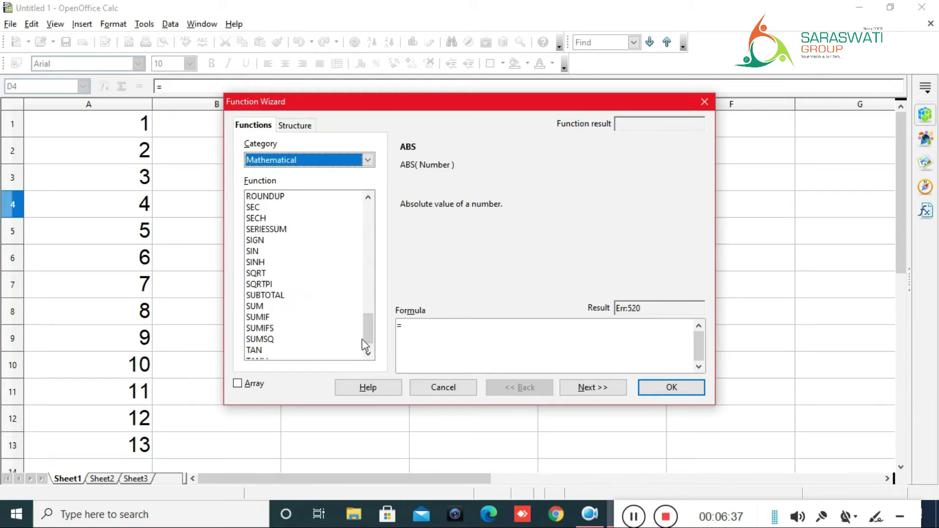
click(254, 307)
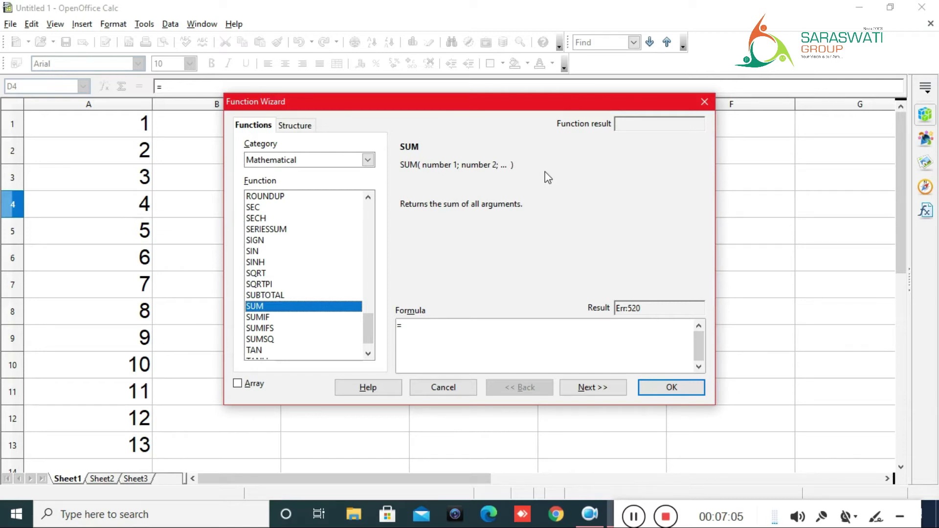
click(467, 341)
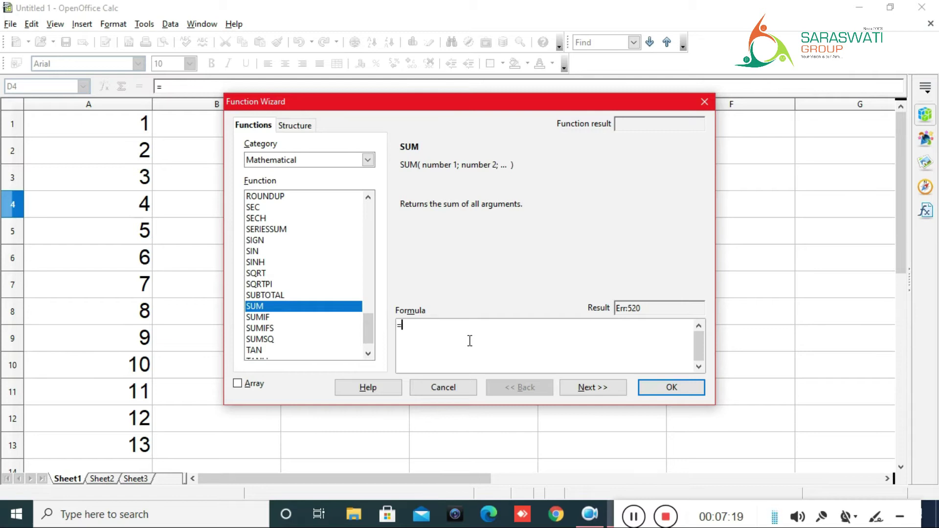
text(sum)
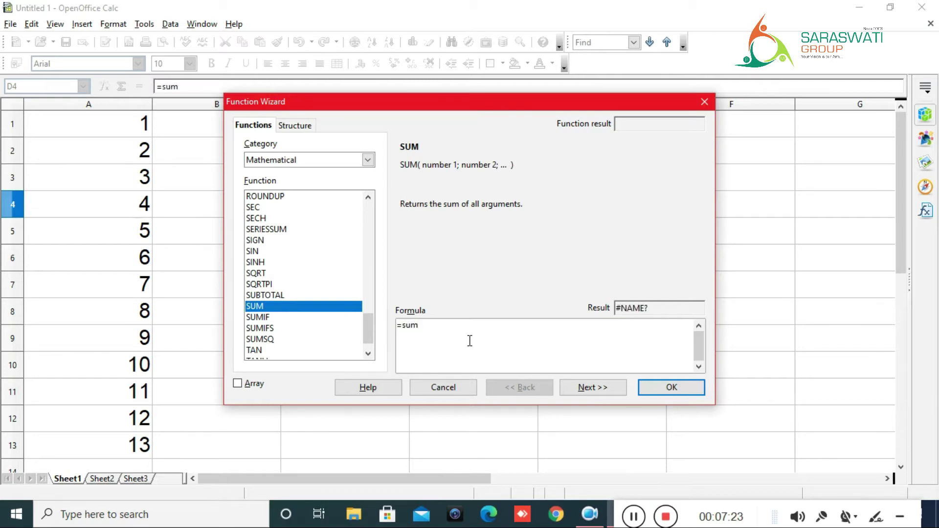
text(()
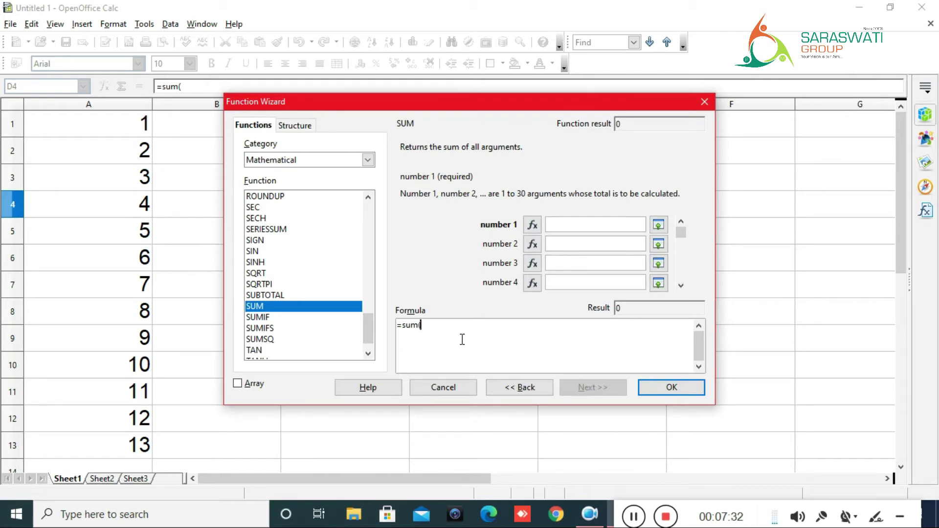
Step: Examine SUM's argument fields from number 1 through number 30 and return to the first one
click(680, 286)
click(681, 286)
click(680, 286)
click(681, 286)
double_click(681, 286)
click(681, 285)
double_click(681, 285)
click(681, 286)
double_click(681, 286)
click(681, 285)
double_click(680, 286)
click(681, 285)
double_click(681, 286)
double_click(681, 286)
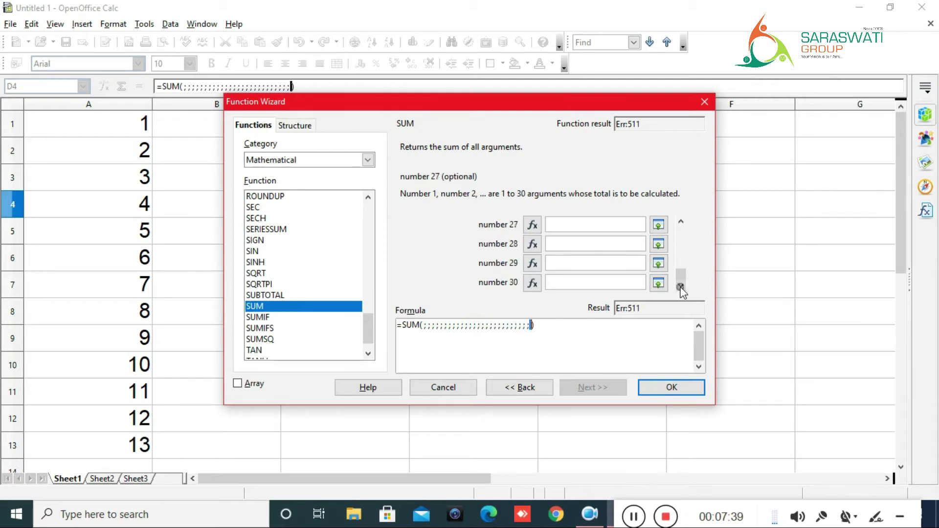
drag(680, 281, 682, 231)
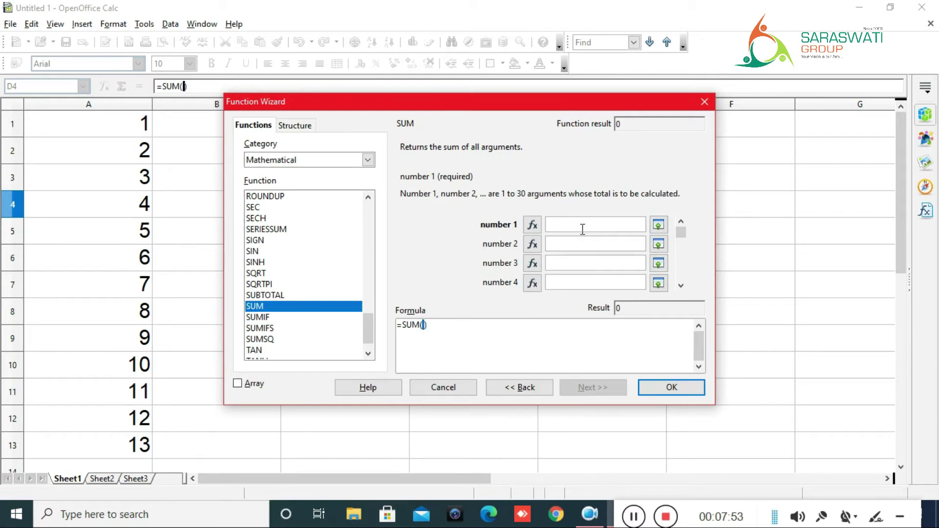
Step: Fill SUM's first three arguments with the range A1:A5, the range A7:A10 and cell A6
click(75, 131)
drag(75, 135, 84, 235)
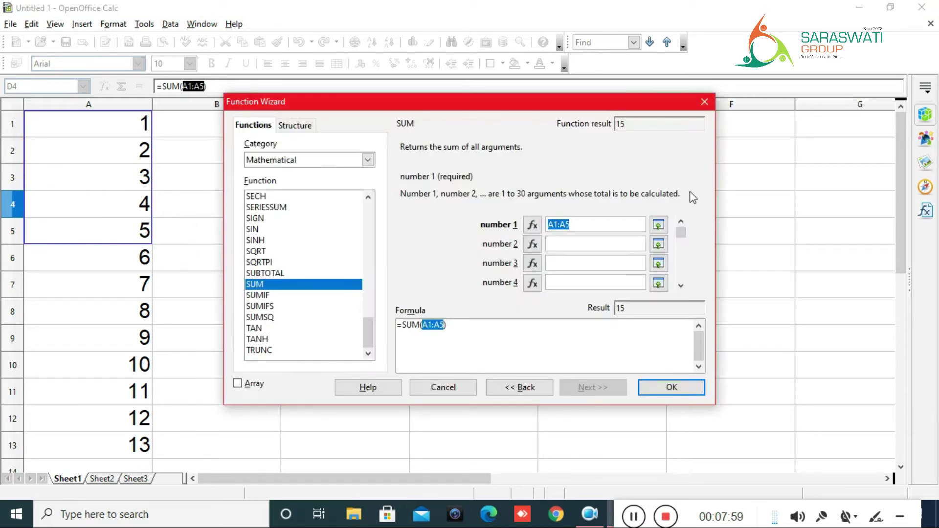
click(592, 226)
click(569, 246)
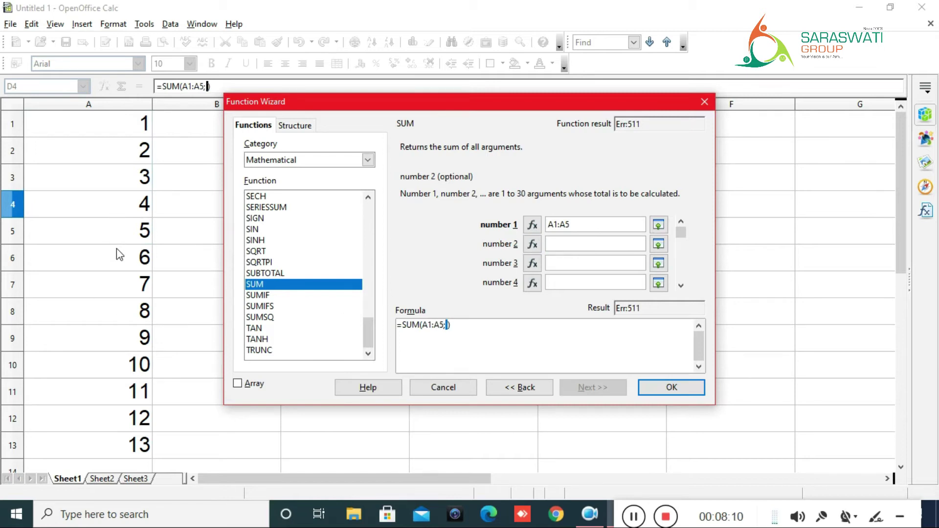
drag(118, 277, 120, 364)
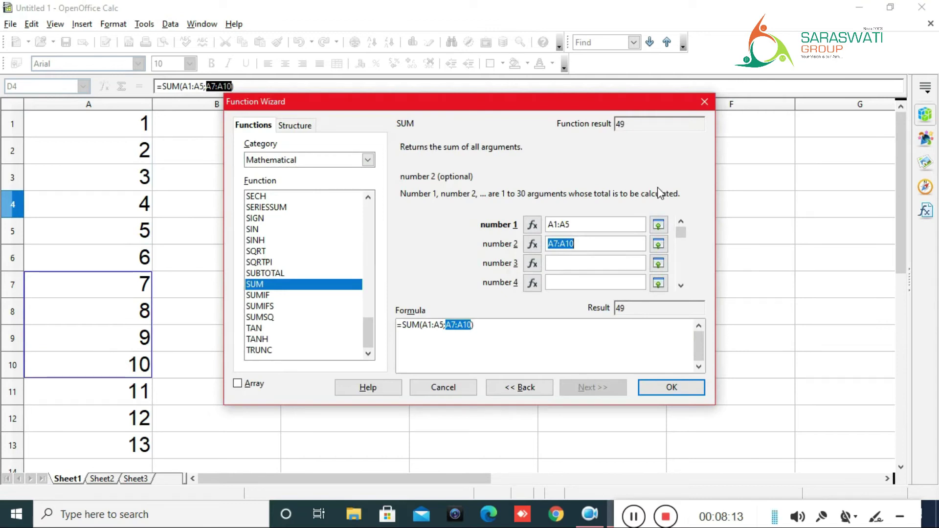
click(573, 343)
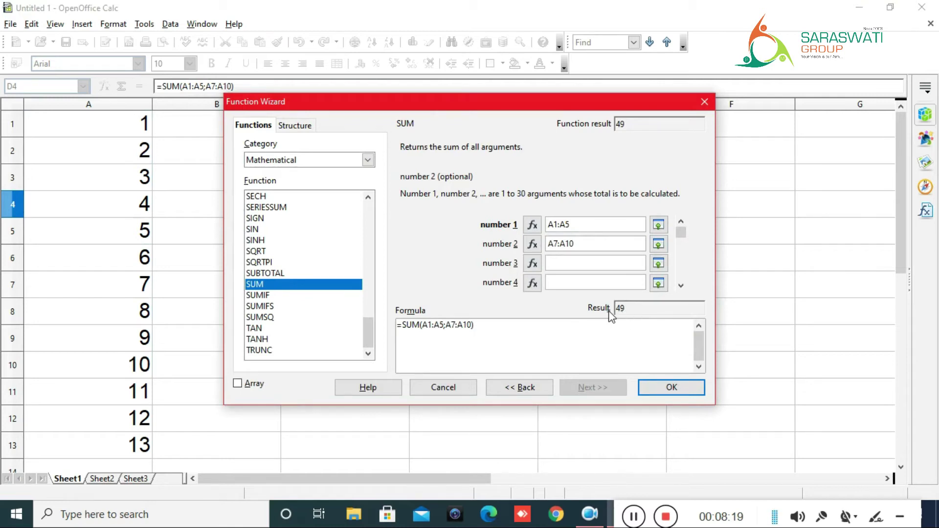
click(576, 262)
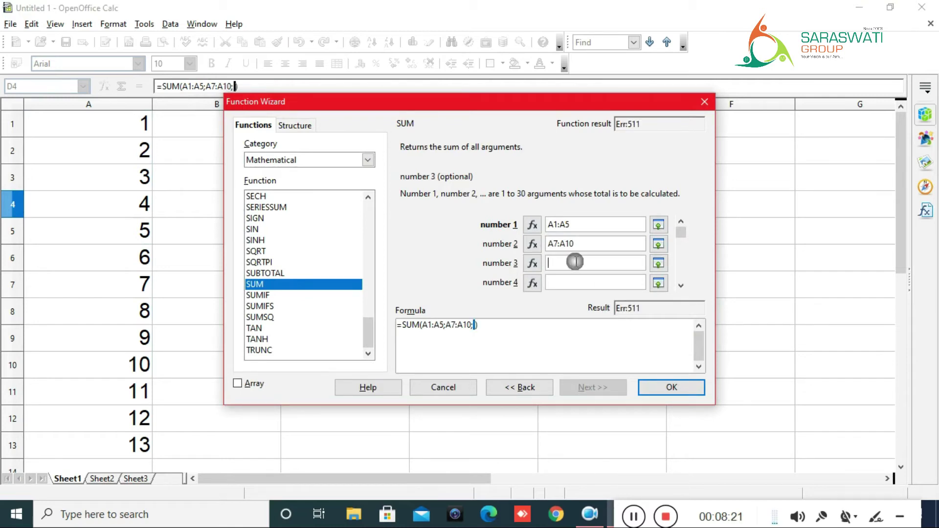
click(90, 271)
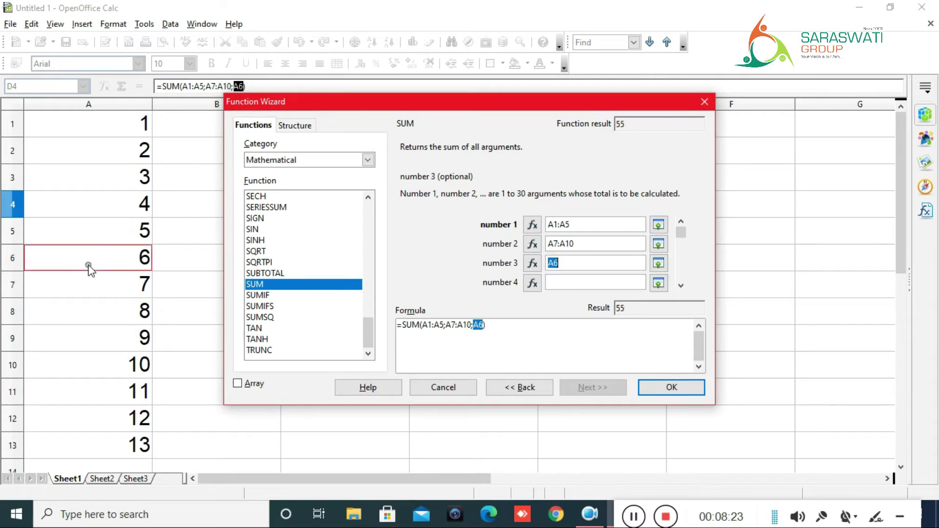
click(586, 321)
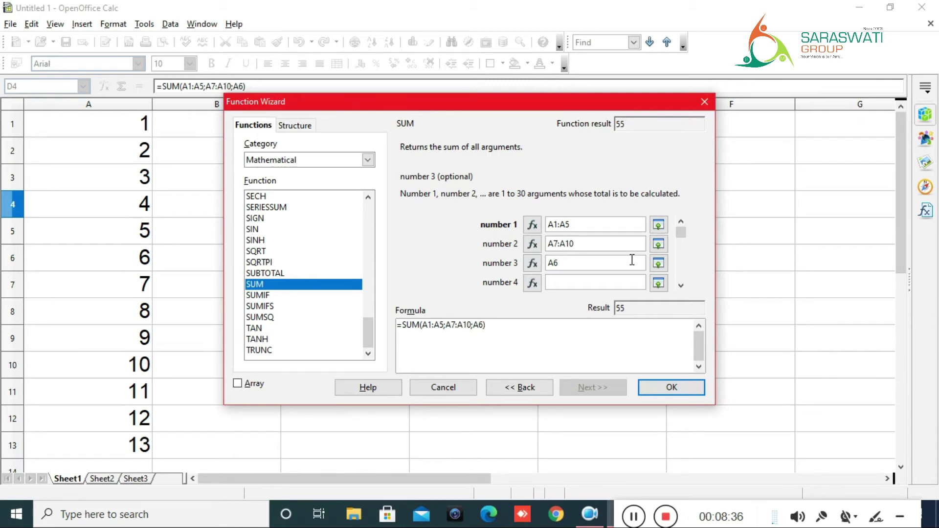
Step: Erase the SUM formula from the Function Wizard and cancel the wizard
key(BackSpace)
key(BackSpace)
key(BackSpace)
key(BackSpace)
key(BackSpace)
key(BackSpace)
key(BackSpace)
key(BackSpace)
key(BackSpace)
key(BackSpace)
key(BackSpace)
key(BackSpace)
key(BackSpace)
key(BackSpace)
key(BackSpace)
key(BackSpace)
key(BackSpace)
key(BackSpace)
key(BackSpace)
key(BackSpace)
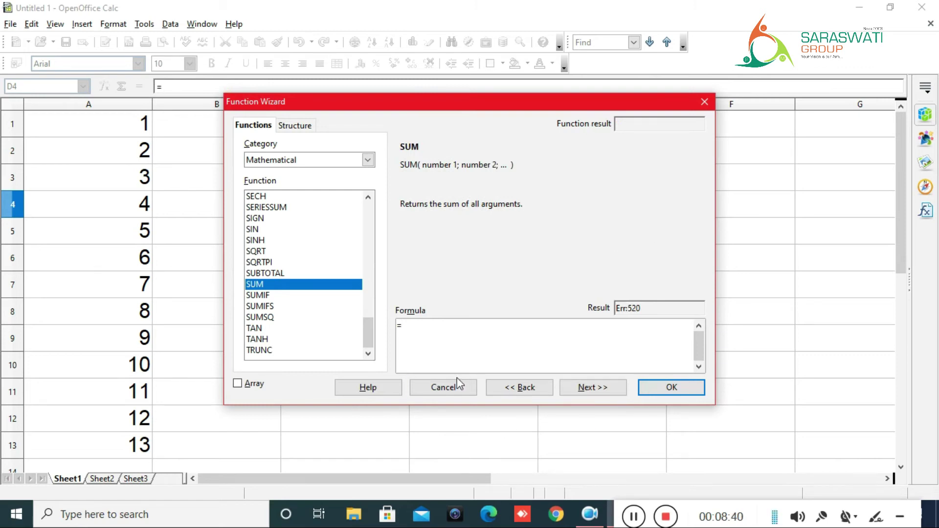
click(443, 388)
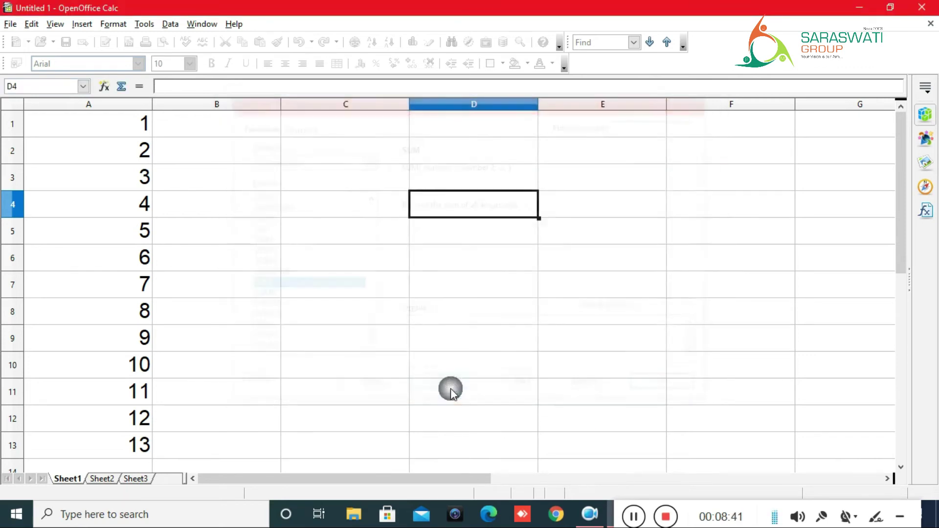
Step: Clear all values from the range A1:A14
click(106, 132)
key(shift+Down)
key(shift+Down)
key(shift+Down)
key(shift+Down)
key(shift+Down)
key(shift+Down)
key(shift+Down)
key(shift+Down)
key(shift+Down)
key(shift+Down)
key(shift+Down)
key(shift+Down)
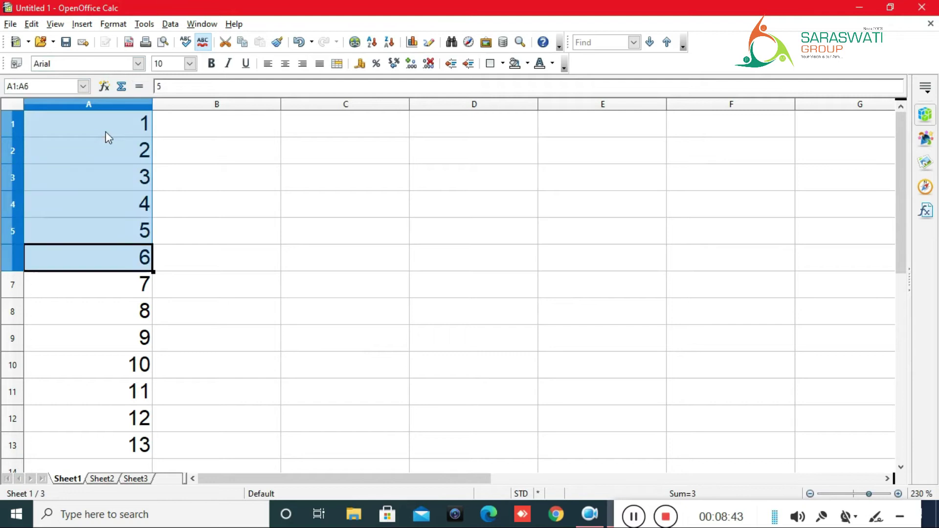
key(shift+Down)
key(Delete)
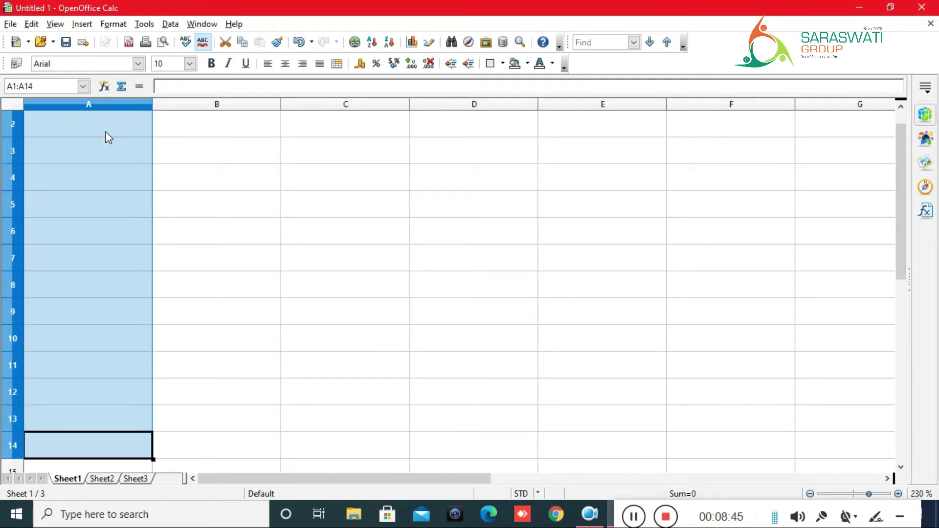
Step: Enter the numbers 15, 17, 19, 56, 23, 18, 45 and 59 in cells A1 to A8
key(Up)
key(Up)
key(Up)
key(Up)
key(Up)
key(Up)
key(Up)
key(Up)
key(Up)
key(Up)
key(Up)
key(Up)
key(Up)
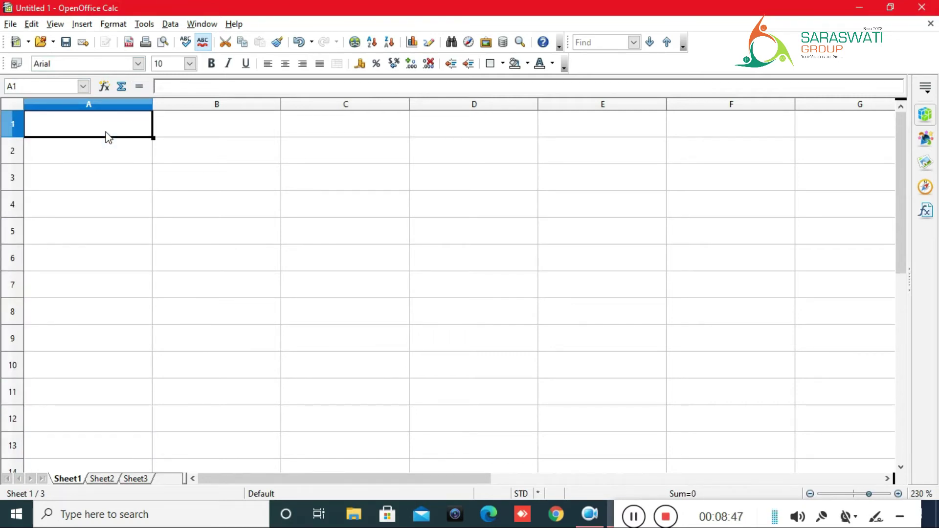
text(15)
key(Return)
text(17)
key(Return)
text(19)
key(Return)
text(56)
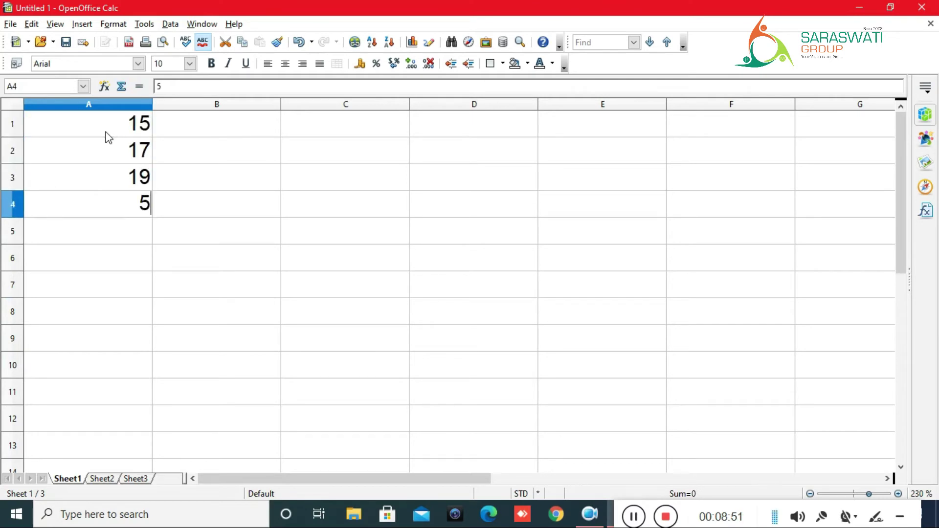
key(Return)
text(23)
key(Return)
text(18)
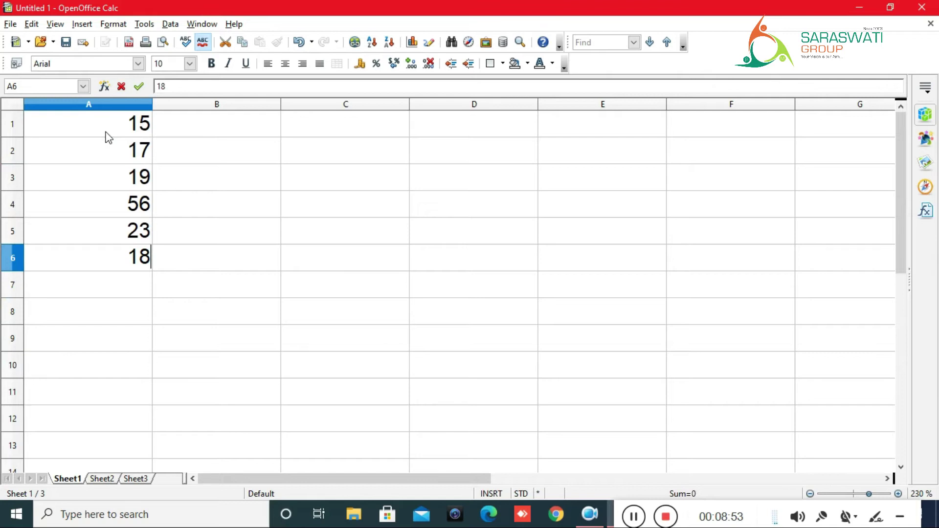
key(Return)
text(45)
key(Return)
text(59)
key(Return)
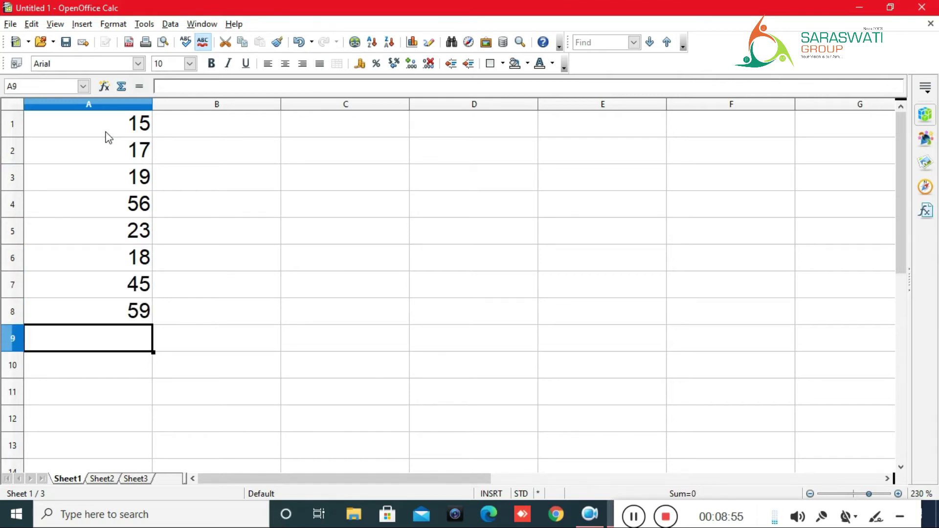
Step: Enter the numbers 65, 89, 90, 94 and 99 in cells A9 to A13
text(65)
key(Return)
text(89)
key(Return)
text(90)
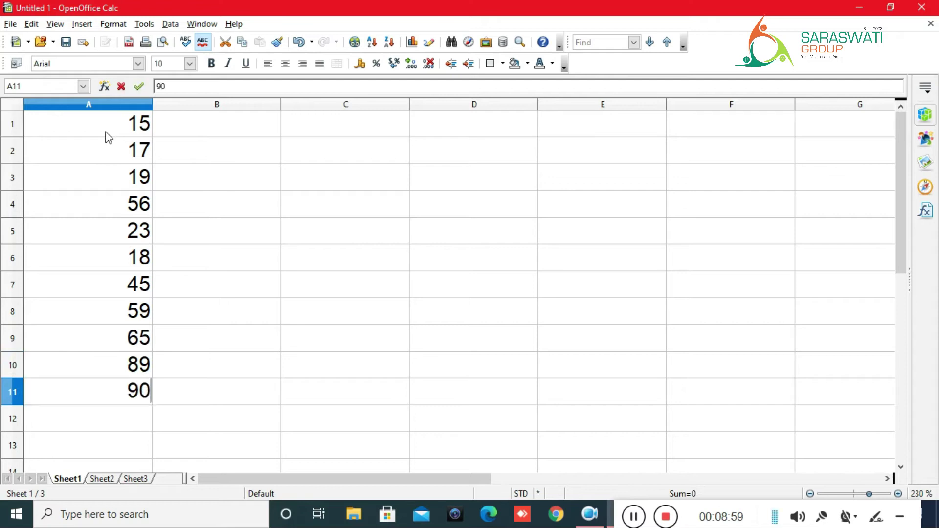
key(Return)
text(94)
key(Return)
text(99)
key(Return)
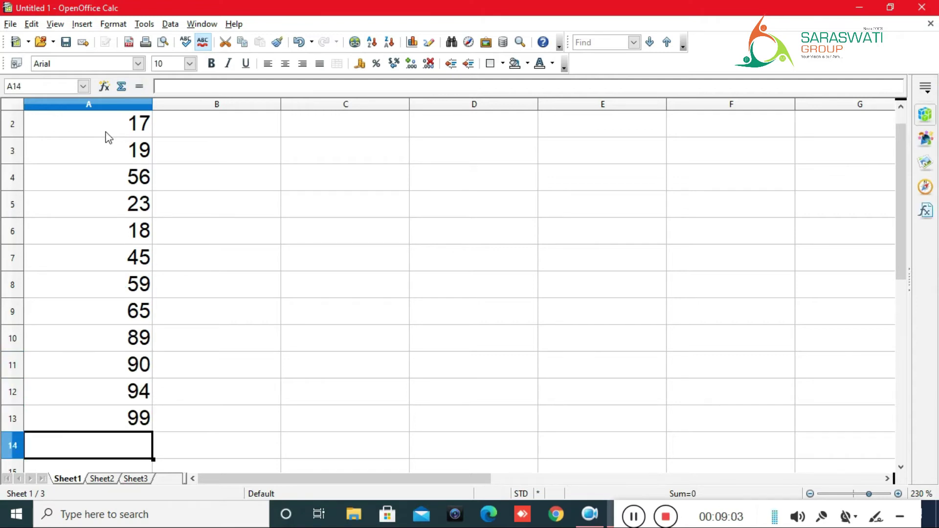
Step: Start a SUM formula in cell C1 with the Function Wizard, using the SUM function from the Mathematical category
key(Up)
key(Up)
key(Up)
key(Up)
key(Up)
key(Up)
key(Up)
key(Up)
key(Up)
key(Up)
key(Up)
key(Up)
key(Up)
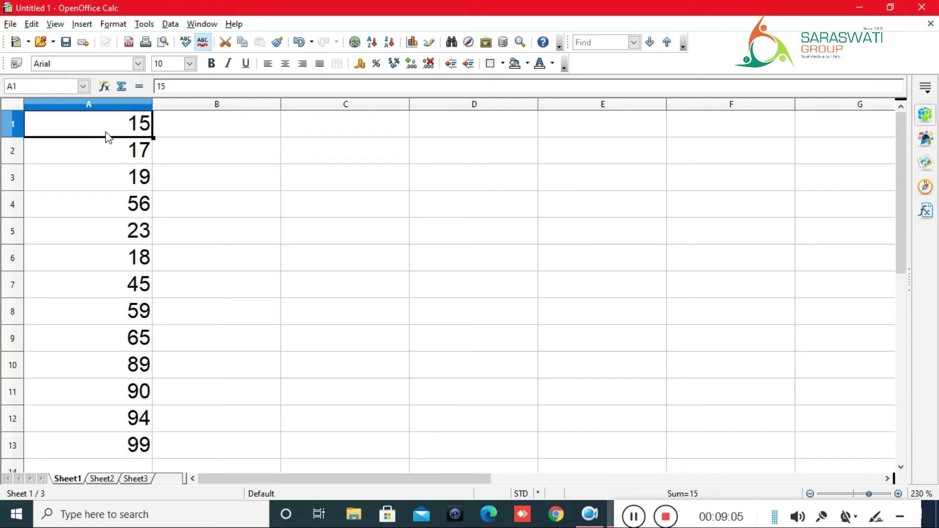
key(Right)
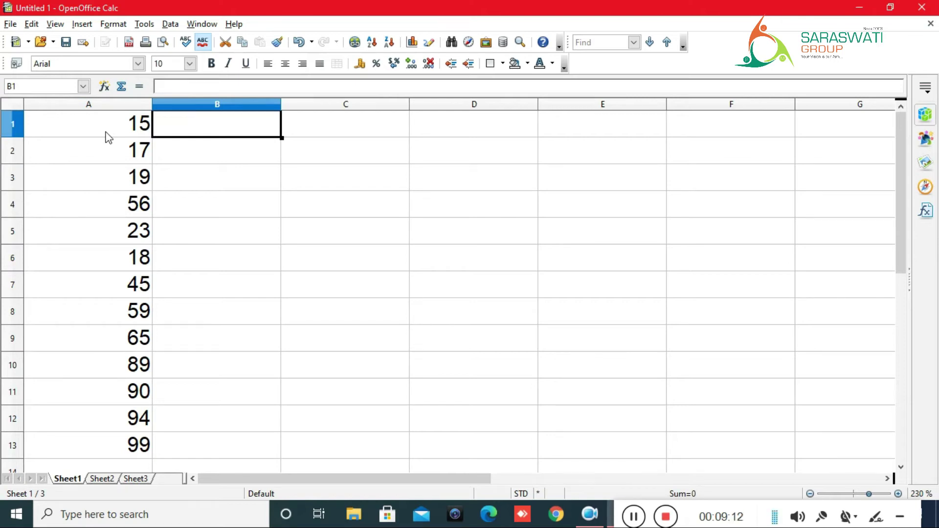
click(359, 133)
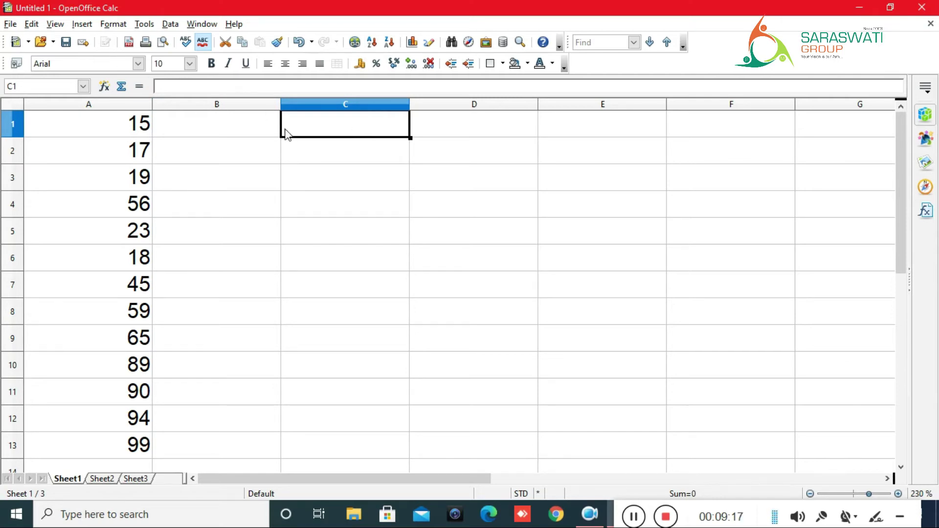
key(ctrl+F2)
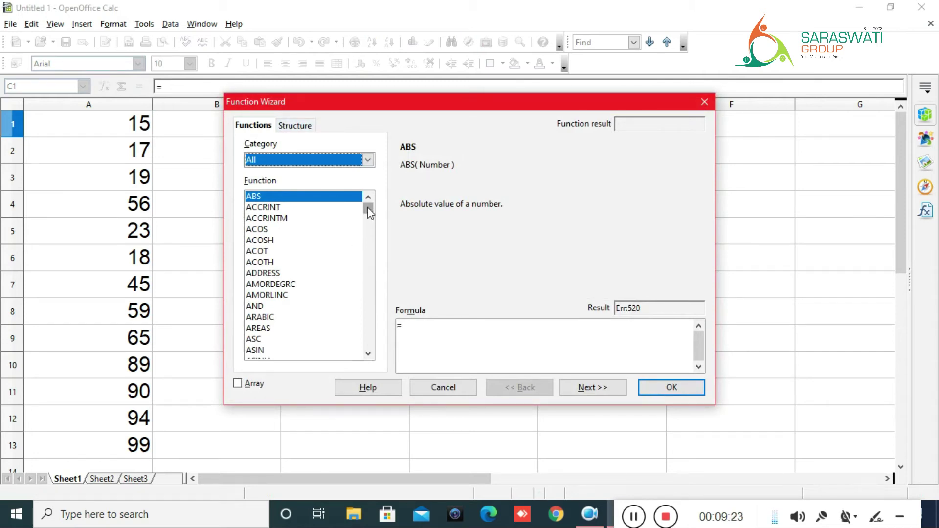
click(347, 160)
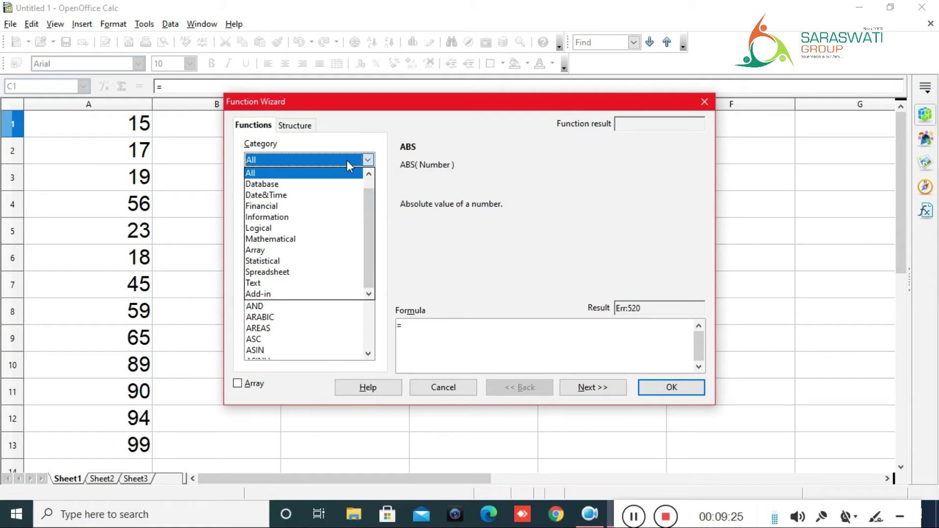
click(332, 242)
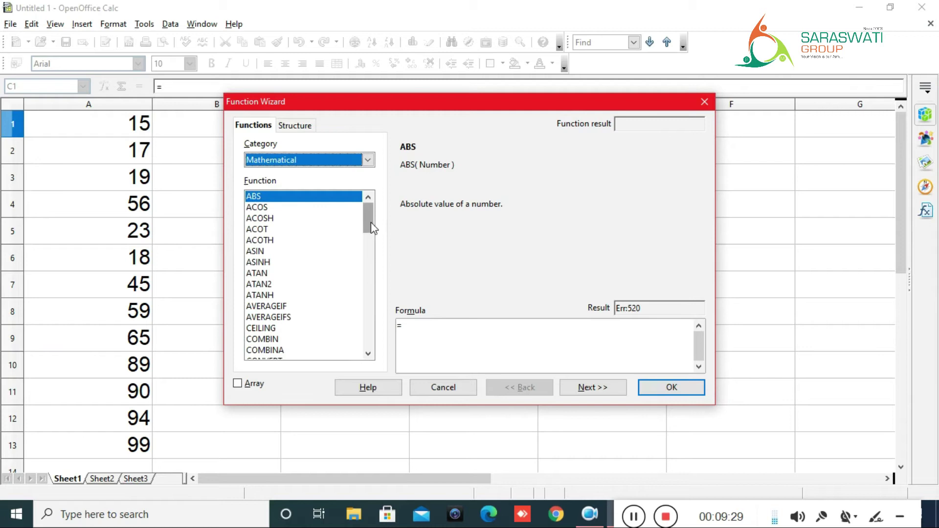
drag(372, 223, 370, 342)
click(258, 289)
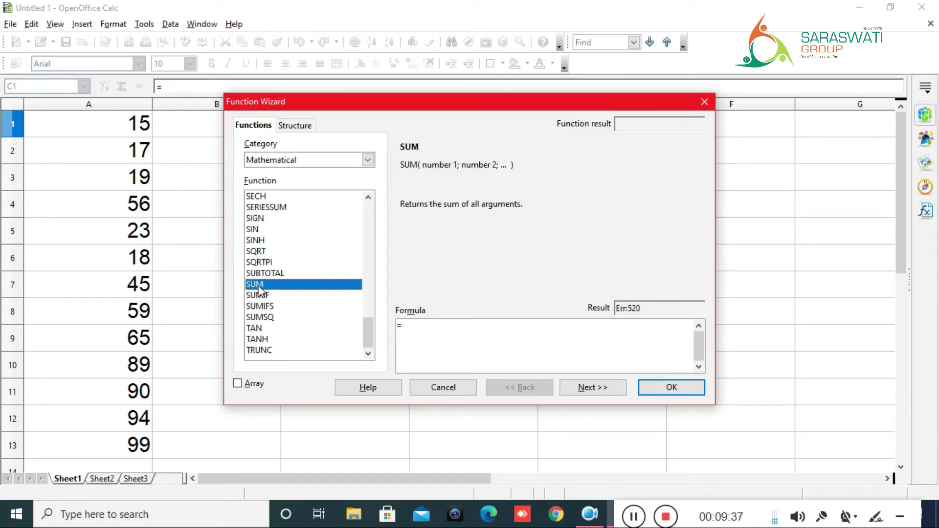
click(554, 343)
text(sum)
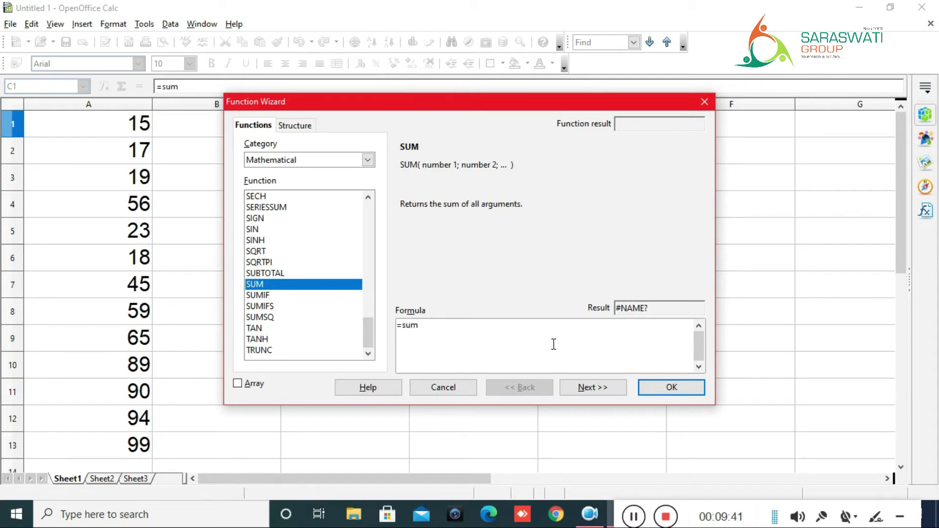
text(()
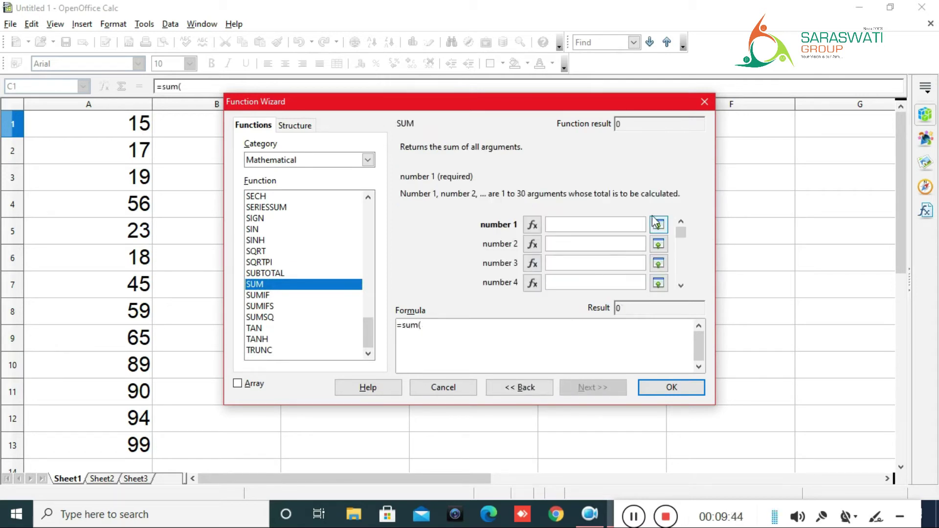
Step: Fill SUM's first three arguments with A1:A3, A6 and A11:A13, and insert the formula into cell C1
click(602, 222)
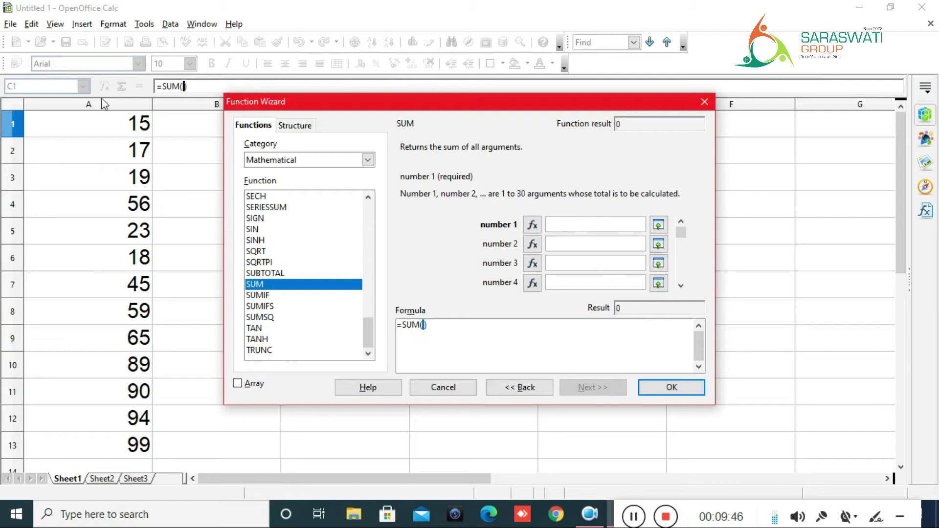
drag(109, 131, 119, 190)
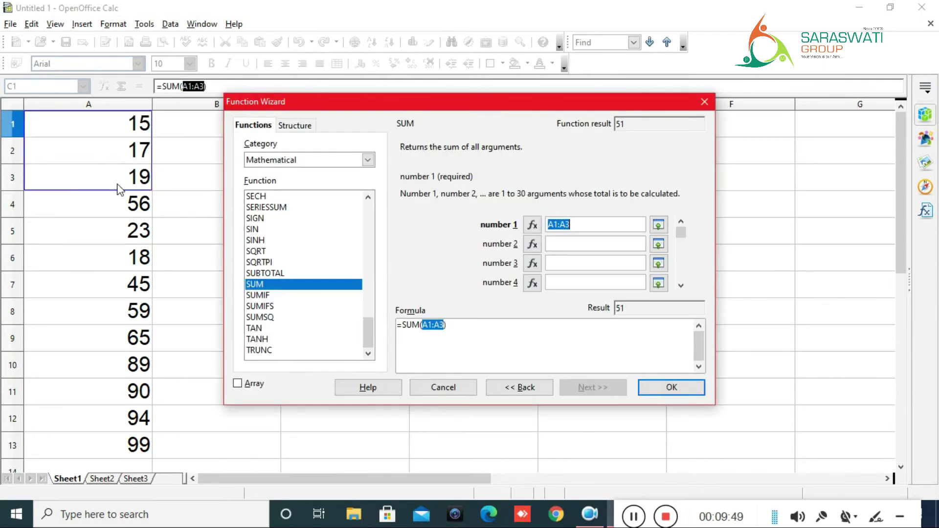
click(583, 244)
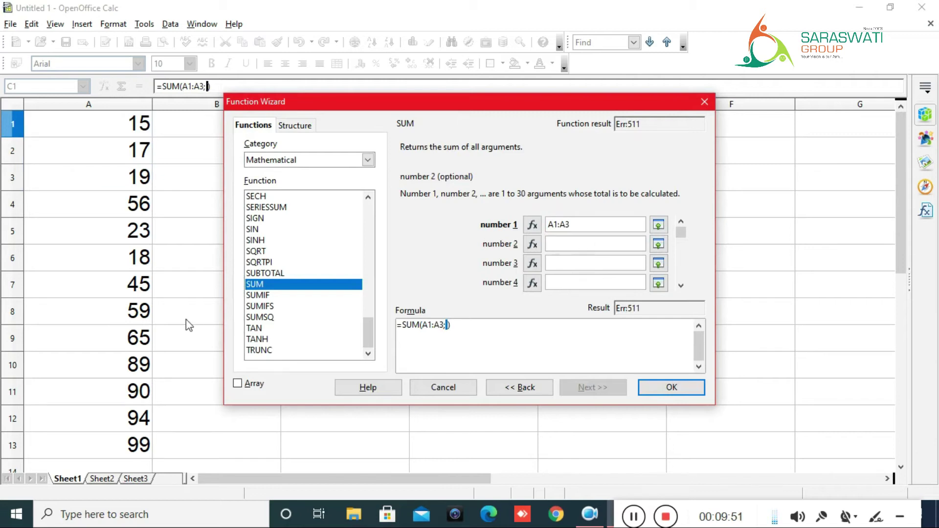
click(96, 263)
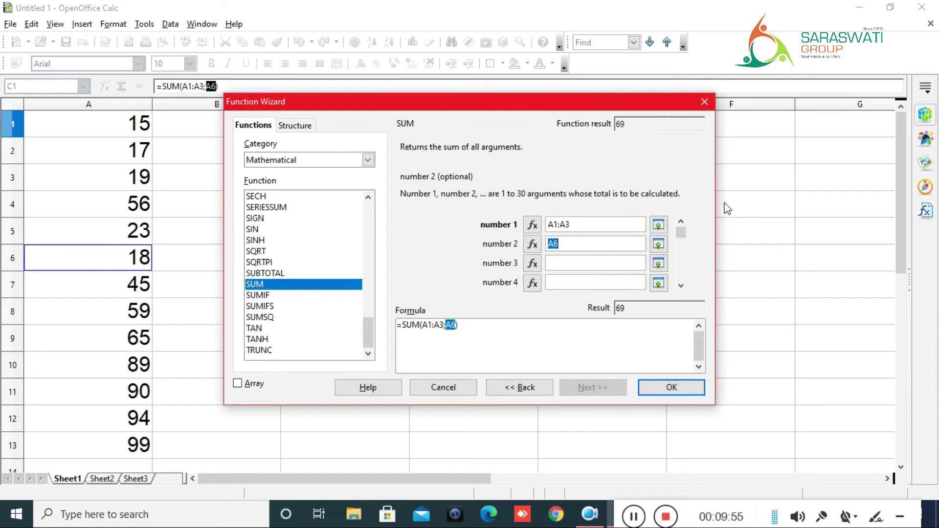
click(588, 262)
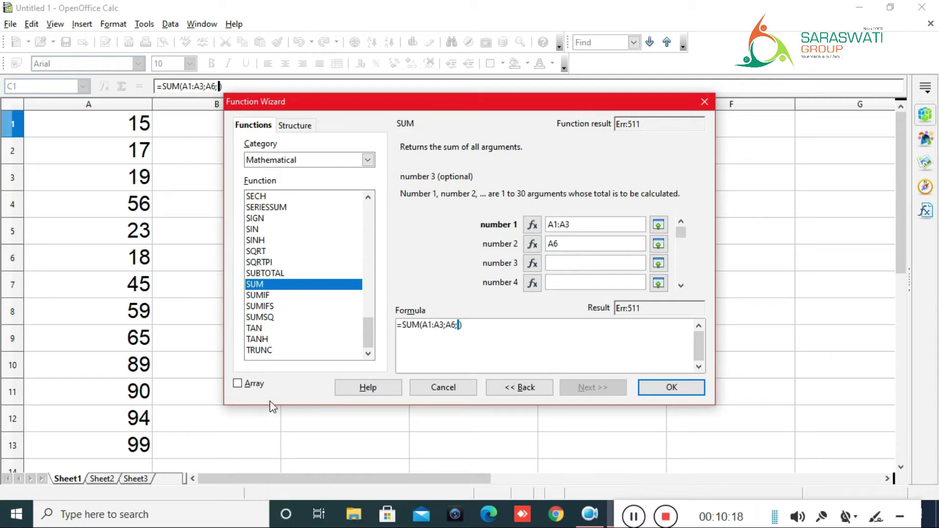
drag(109, 443, 116, 400)
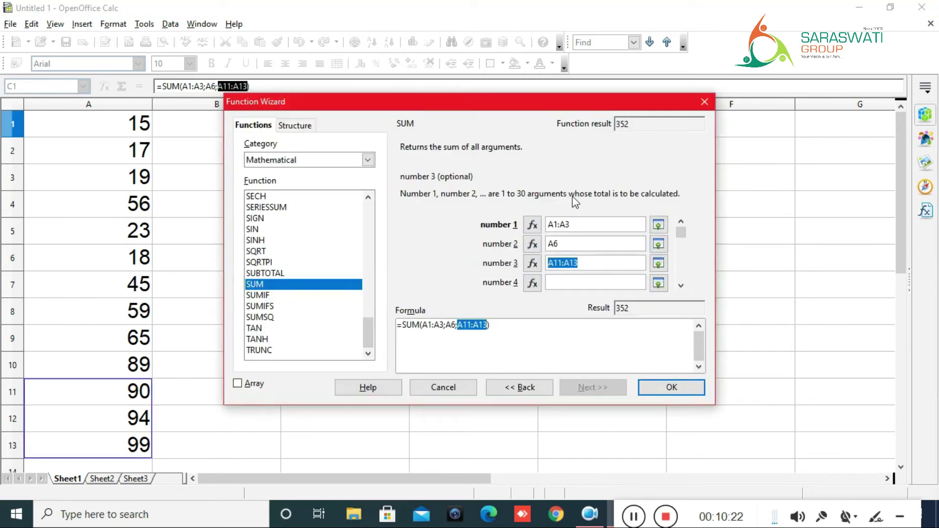
click(584, 352)
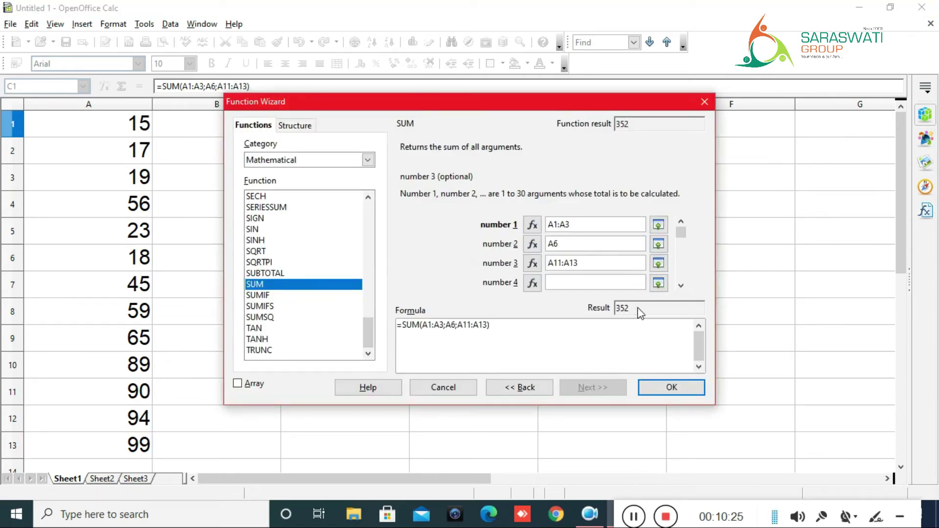
double_click(674, 389)
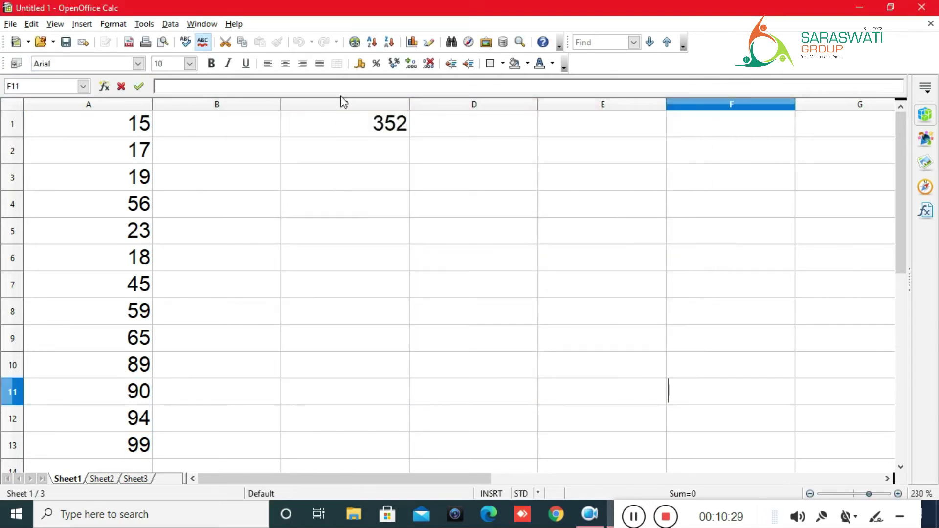
Step: Clear the SUM formula from cell C1 and all numbers from the range A1:A13
click(329, 122)
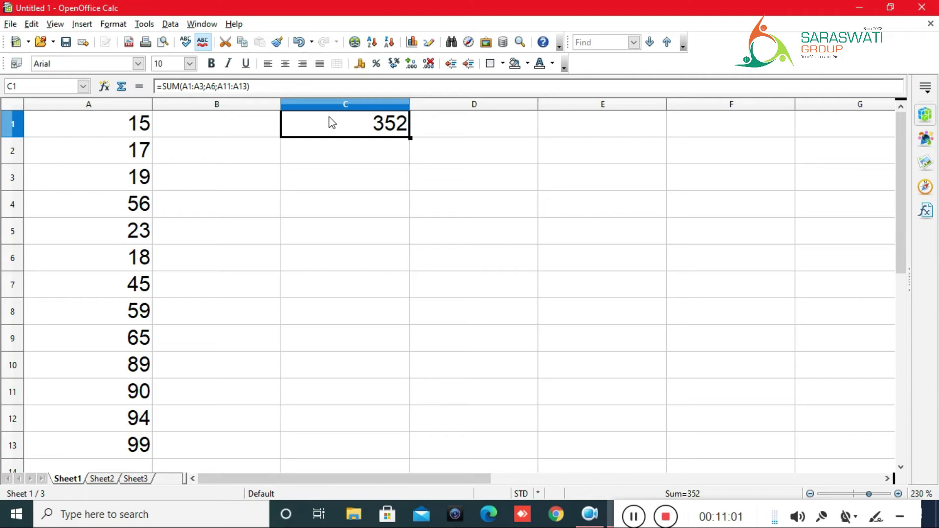
key(Delete)
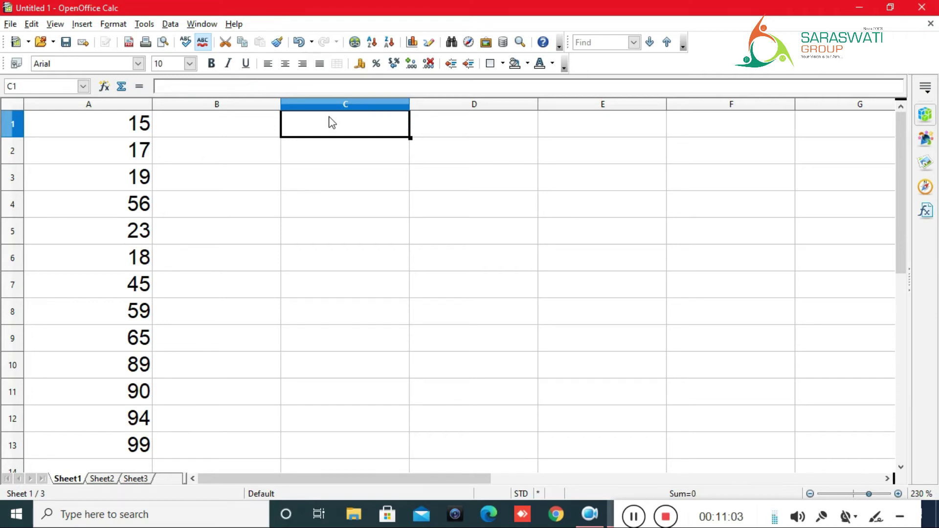
key(Left)
key(Left)
key(shift+Down)
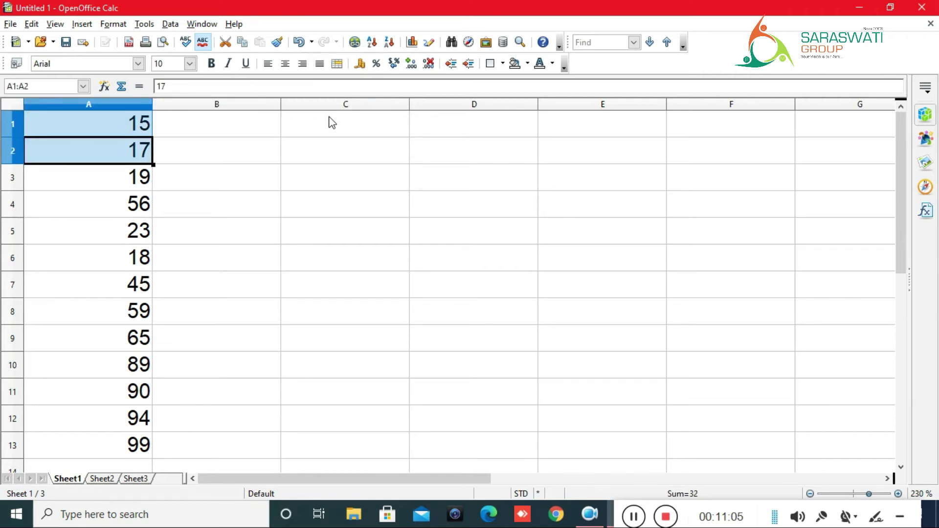
key(shift+Down)
key(shift+Down)
key(shift+Down)
key(shift+Down)
key(shift+Down)
key(shift+Down)
key(shift+Down)
key(shift+Down)
key(shift+Down)
key(shift+Down)
key(shift+Down)
key(Delete)
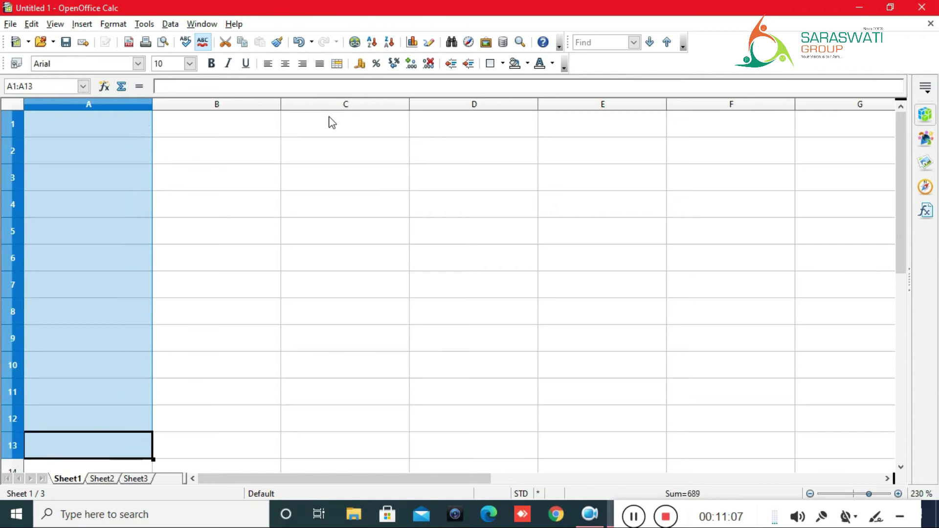
Step: Enter the negative numbers -15, -90, -145, -189, -150 and -170 in cells A1 to A6
key(Up)
key(Up)
key(Up)
key(Up)
key(Up)
key(Up)
key(Up)
key(Up)
key(Up)
key(Up)
key(Up)
key(Up)
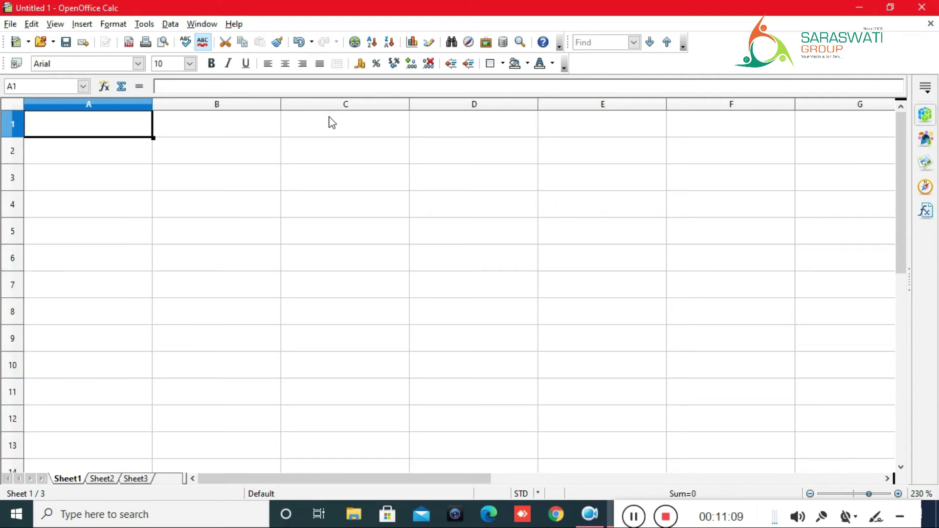
text(-)
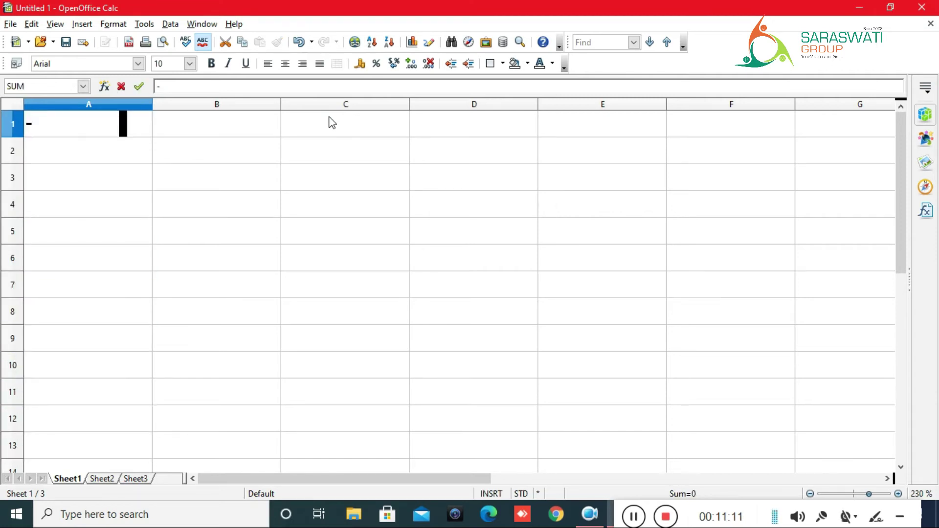
text(15)
key(Return)
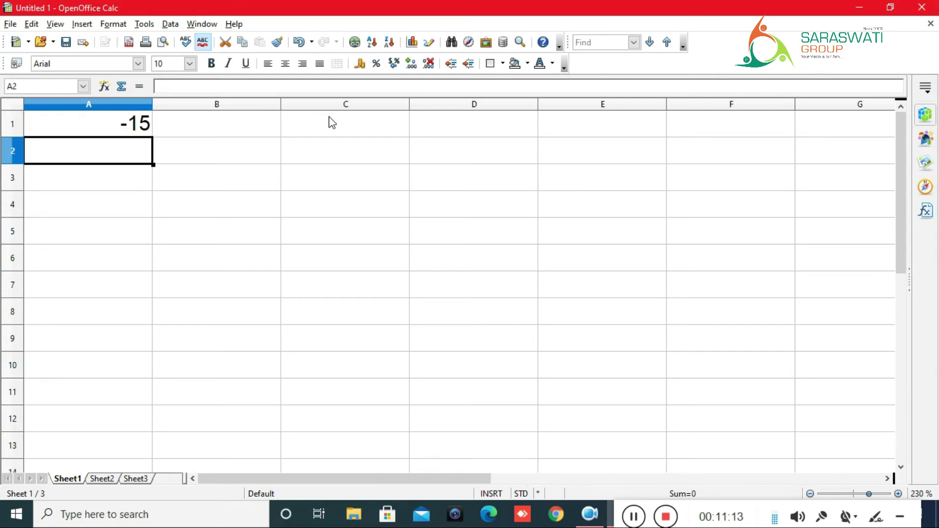
text(-90)
key(Return)
text(-145)
key(Return)
text(-189)
key(Return)
text(-150)
key(Return)
text(-170)
key(Tab)
Step: Enter the formula =abs(a1) in cell C1 to get the absolute value of cell A1
key(Up)
key(Up)
key(Up)
key(Up)
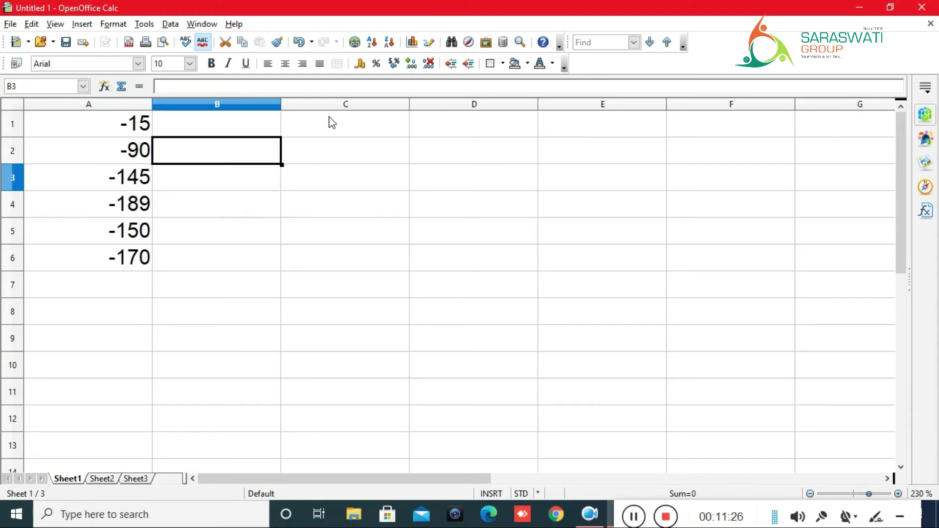
key(Up)
click(332, 123)
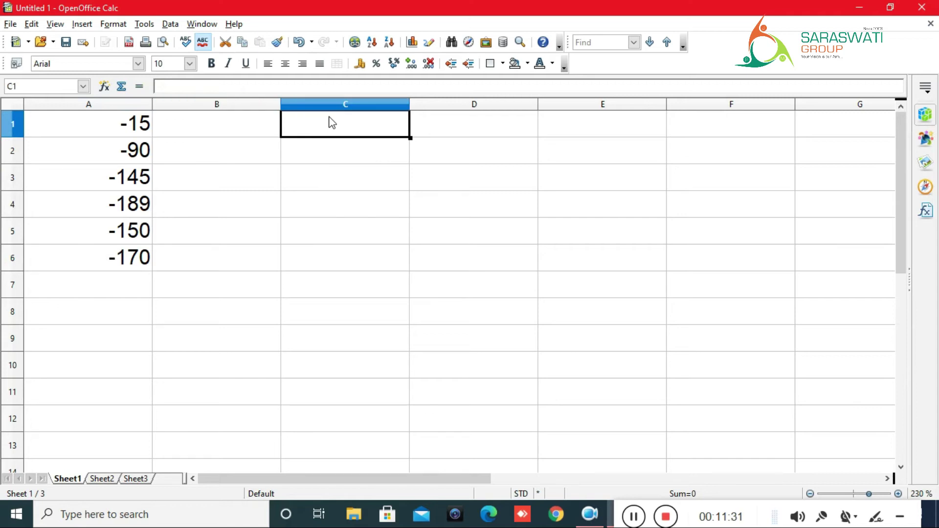
text(=qa)
key(BackSpace)
key(BackSpace)
text(ab)
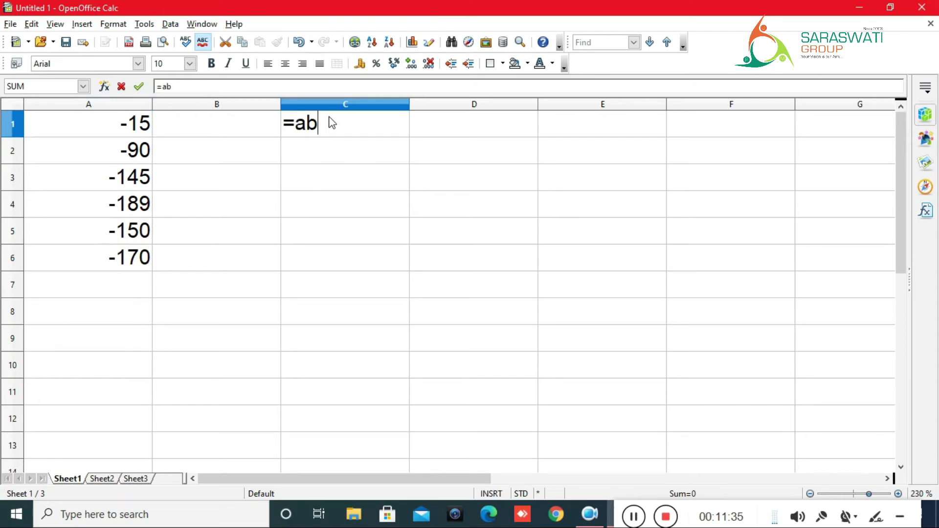
text(s()
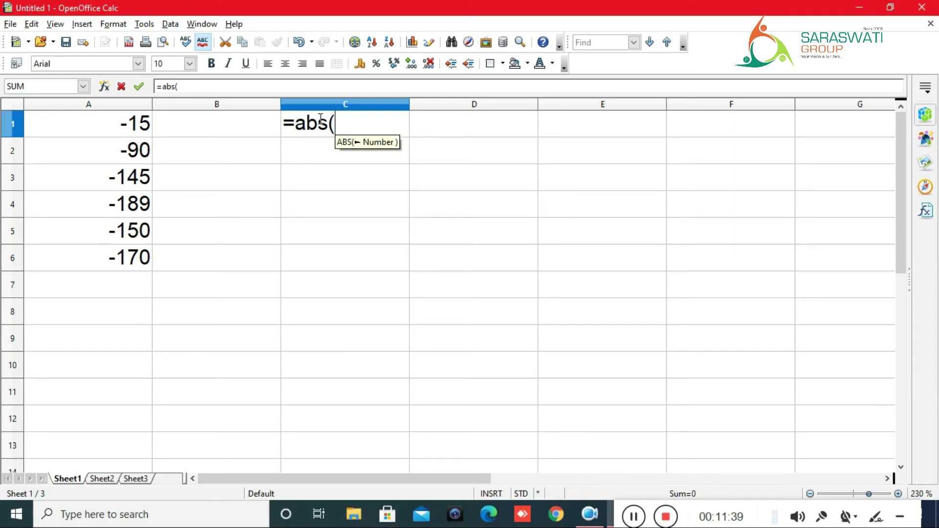
text(a1)
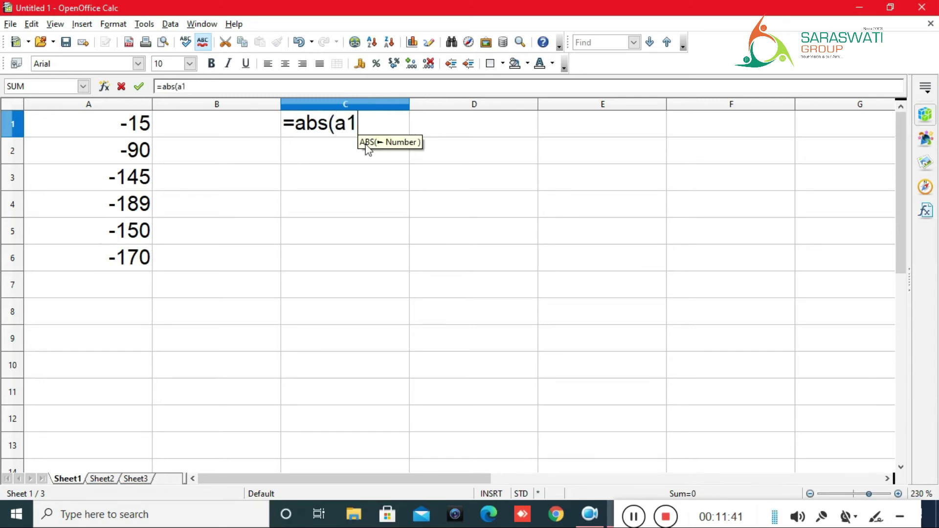
text())
key(Return)
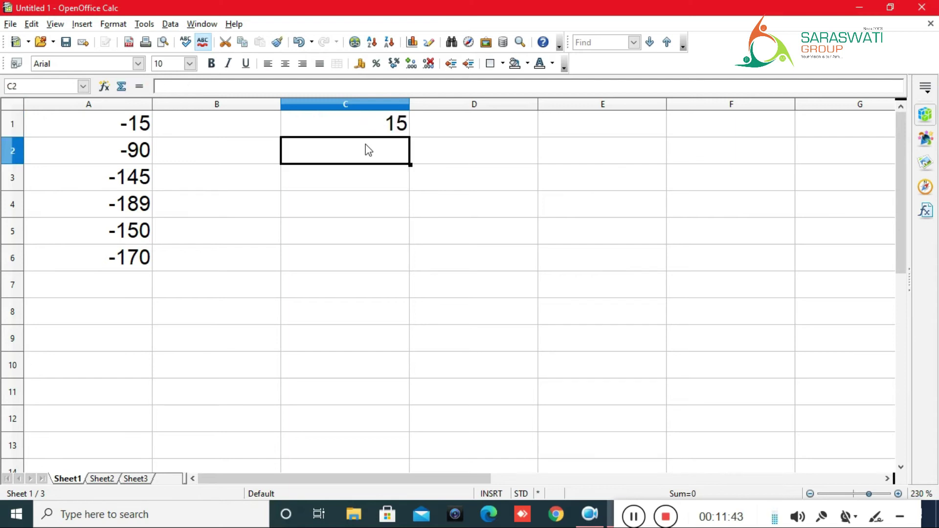
Step: Delete the ABS formula from cell C1 and open the empty cell for editing
key(Up)
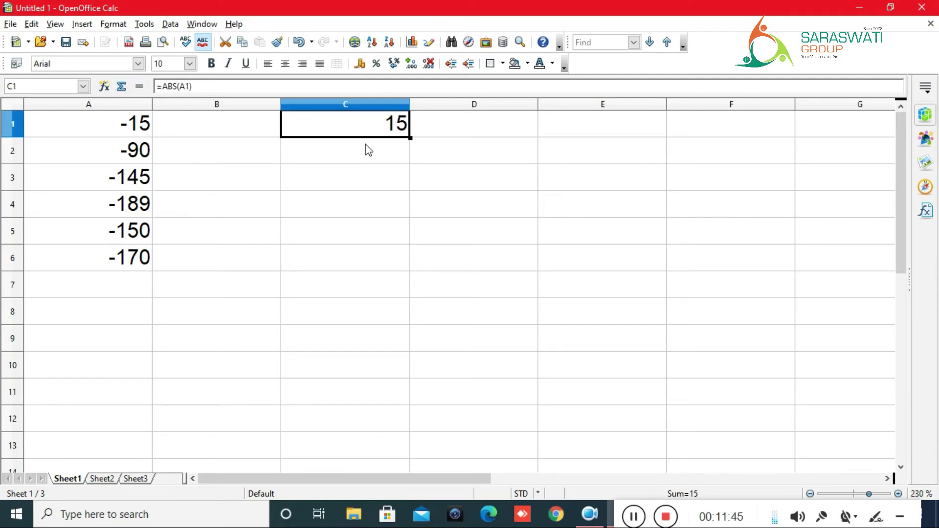
key(Delete)
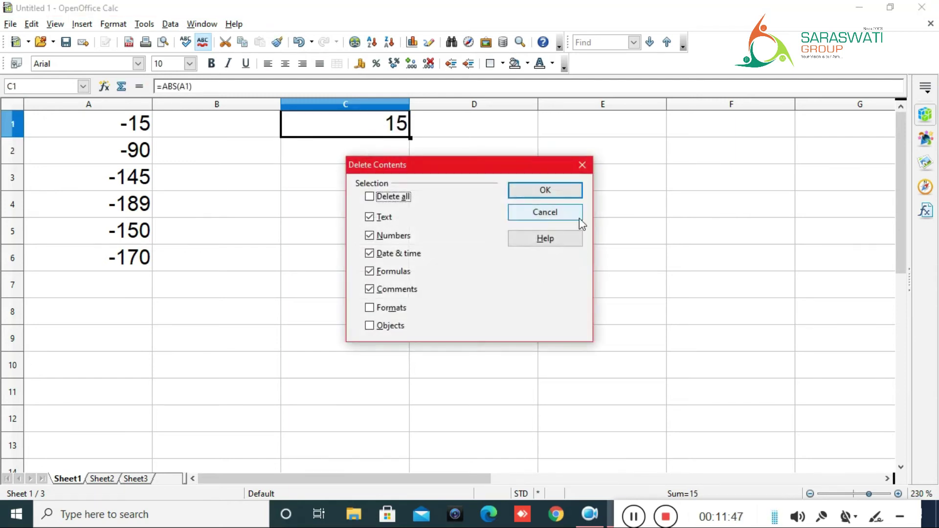
key(Return)
key(F2)
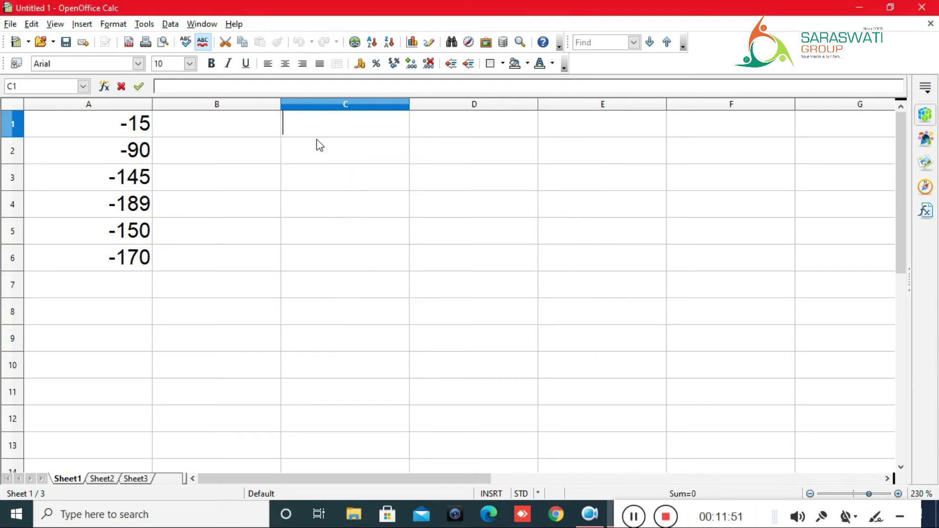
Step: Insert the ABS function in cell C1 through the Function Wizard, with the range A1:A3 as its number argument
click(316, 146)
click(340, 106)
click(342, 119)
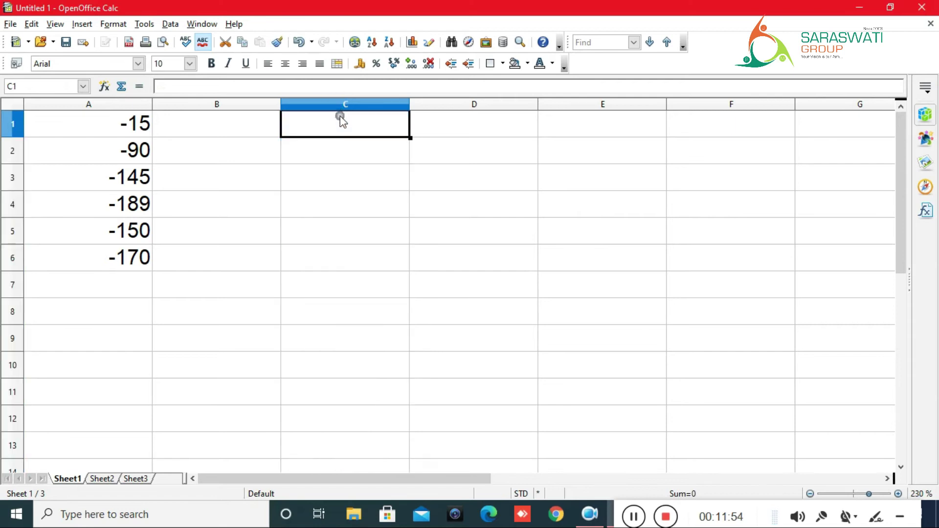
key(ctrl+F2)
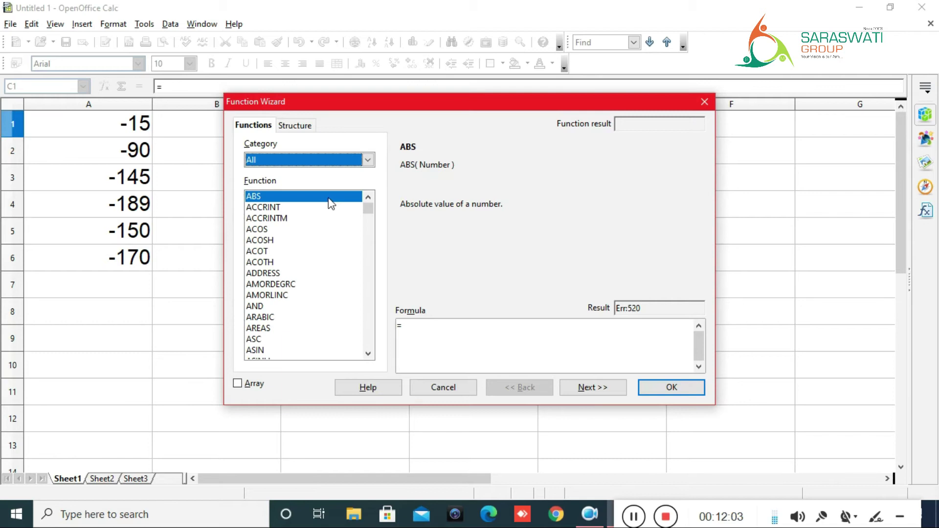
click(478, 361)
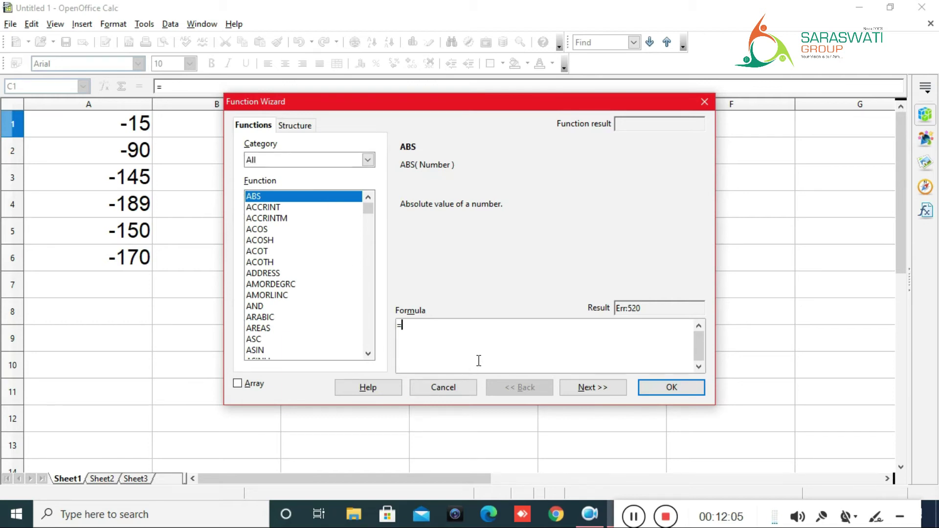
text(abs()
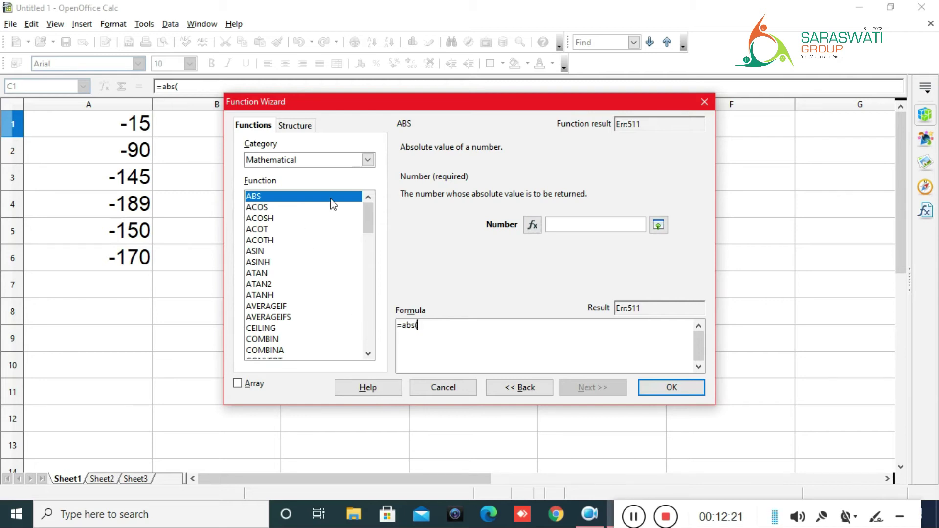
click(594, 226)
click(112, 130)
drag(112, 130, 116, 185)
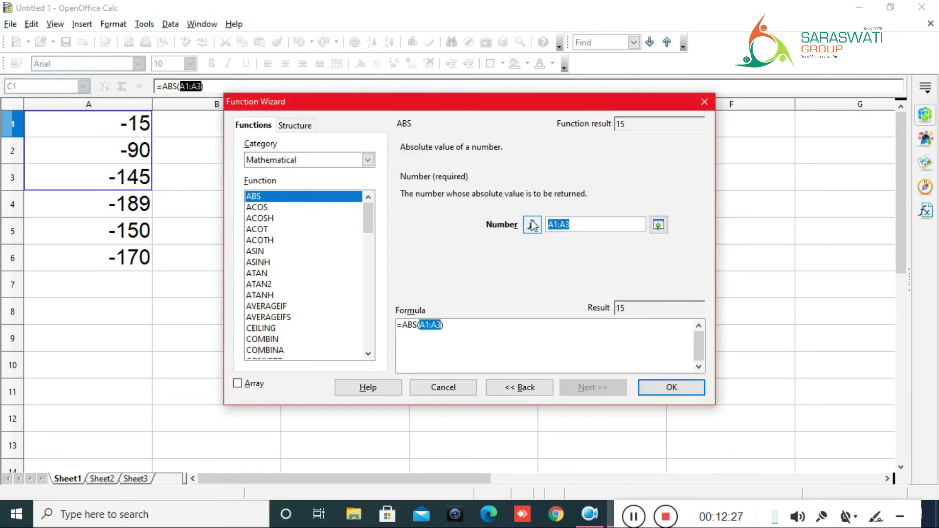
click(671, 387)
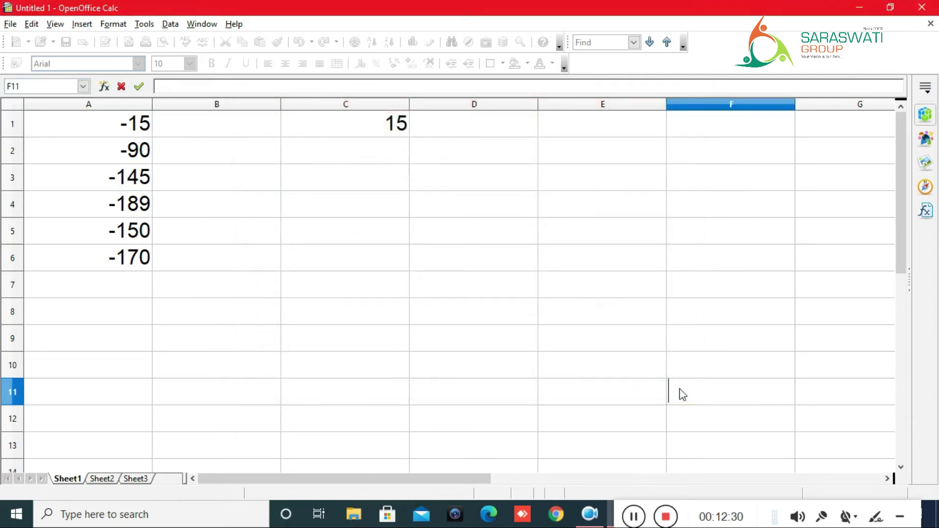
click(341, 159)
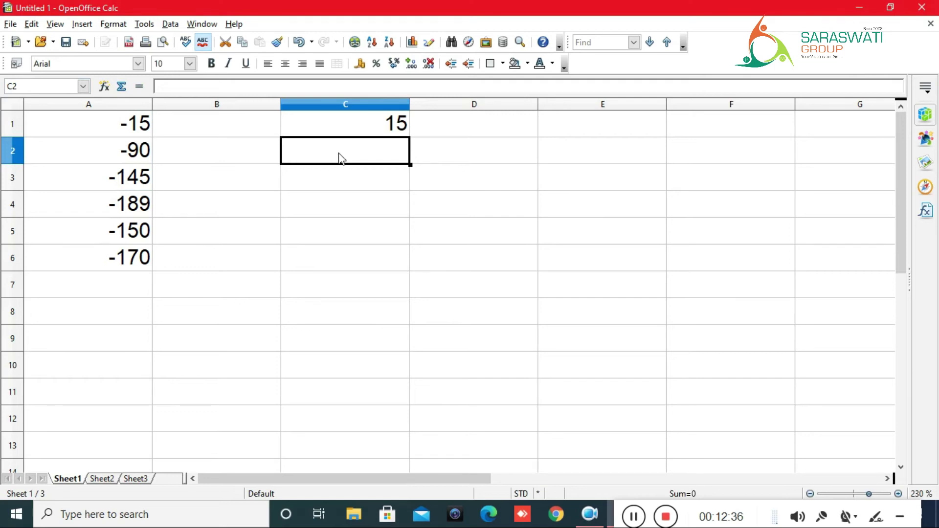
click(352, 131)
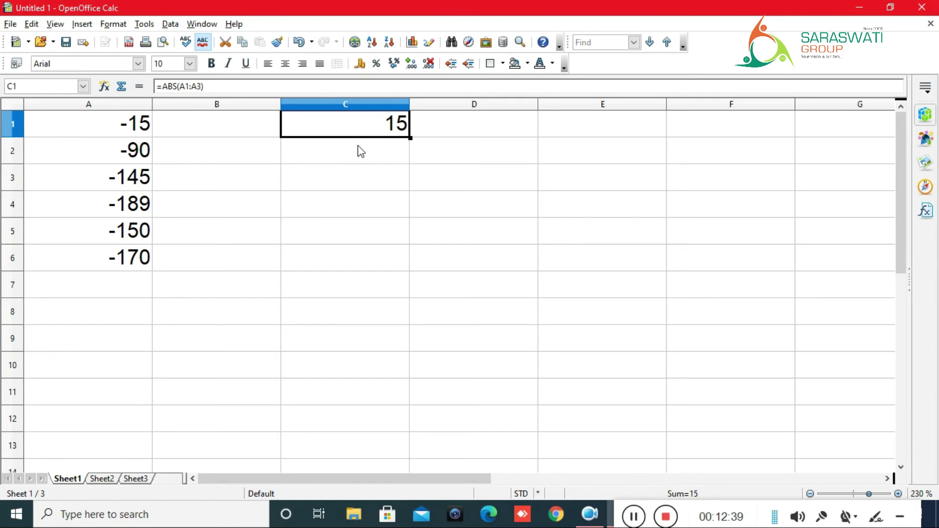
Step: Insert the ABS function in cell C2 through the Function Wizard, with cell A2 as its number argument
click(361, 152)
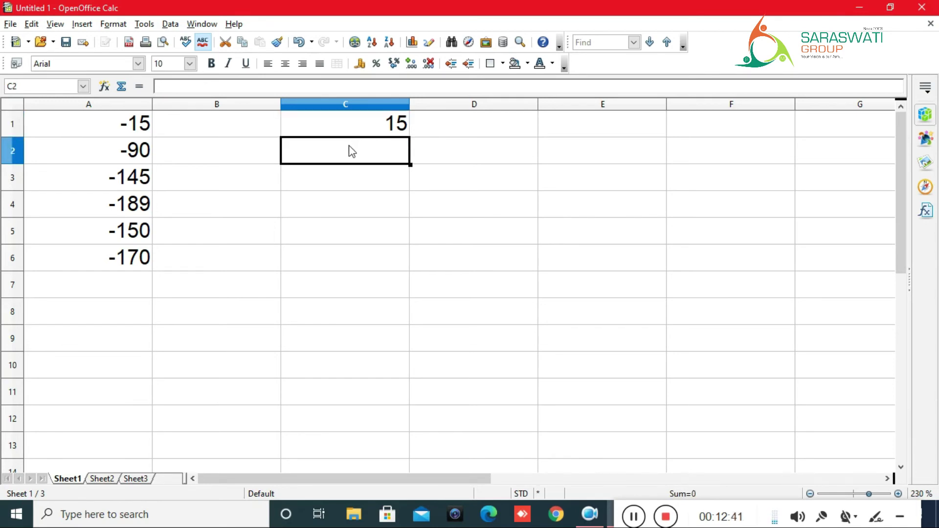
key(ctrl+F2)
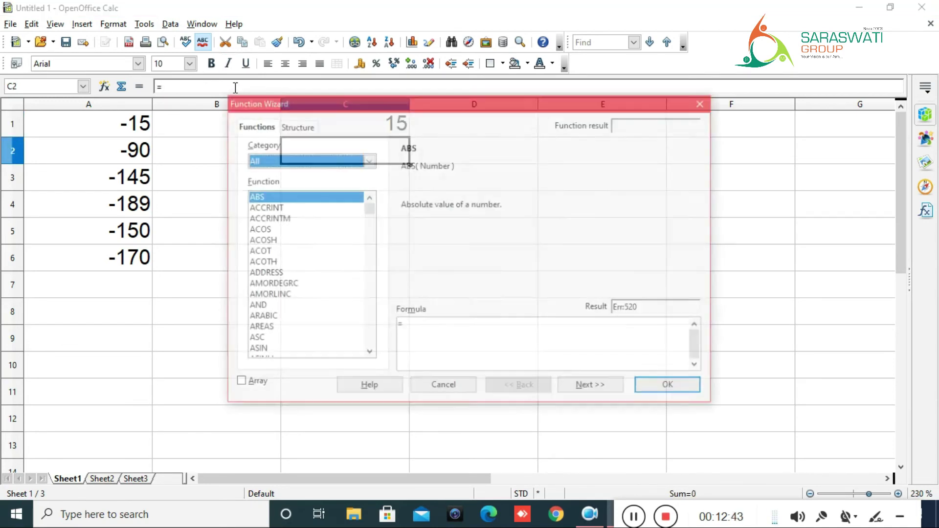
double_click(335, 201)
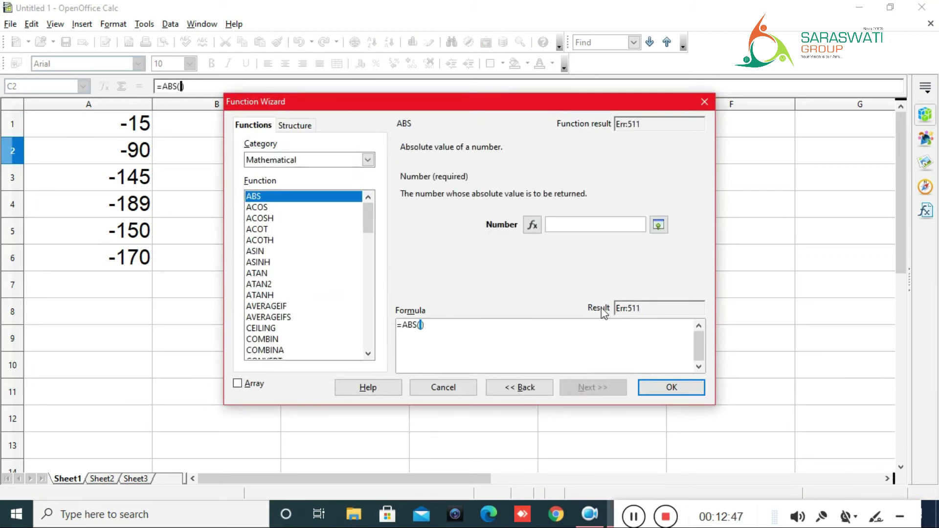
click(96, 147)
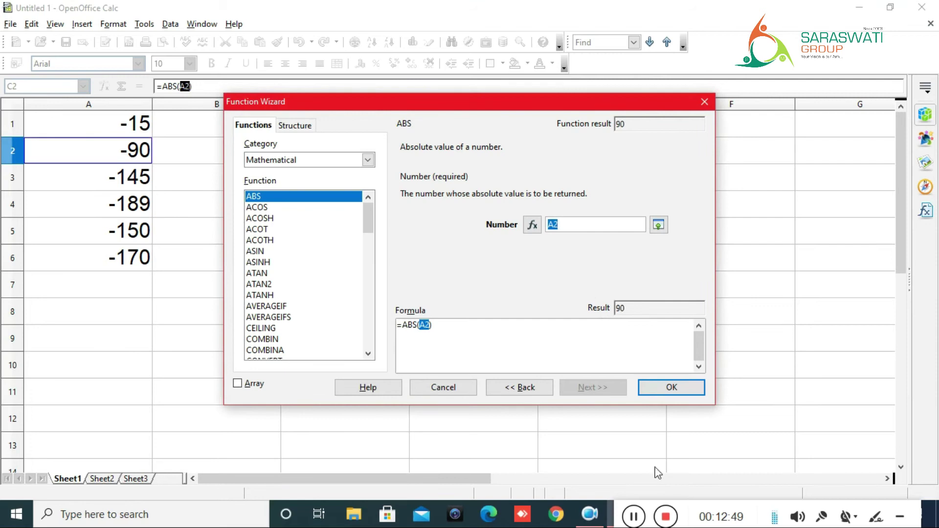
click(668, 394)
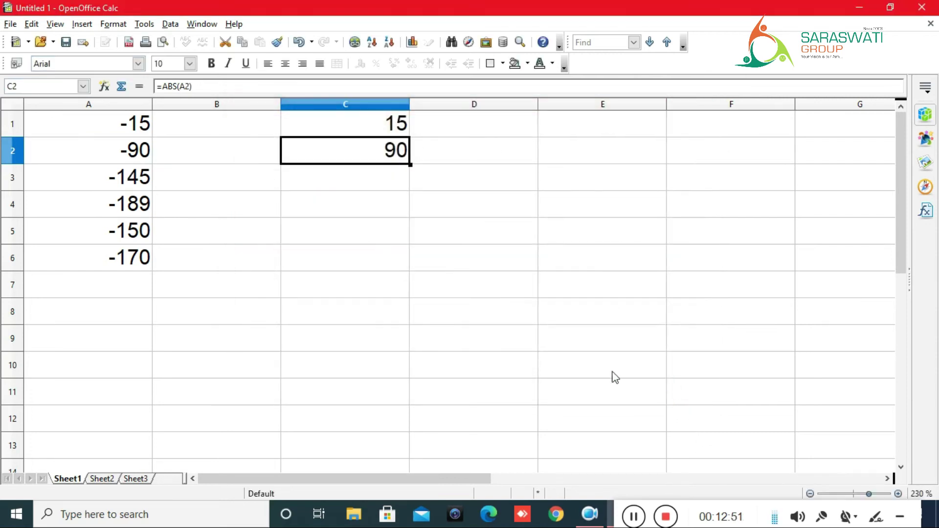
Step: Insert the ABS function in cell C3 through the Function Wizard, with cell A3 as its number argument
double_click(337, 189)
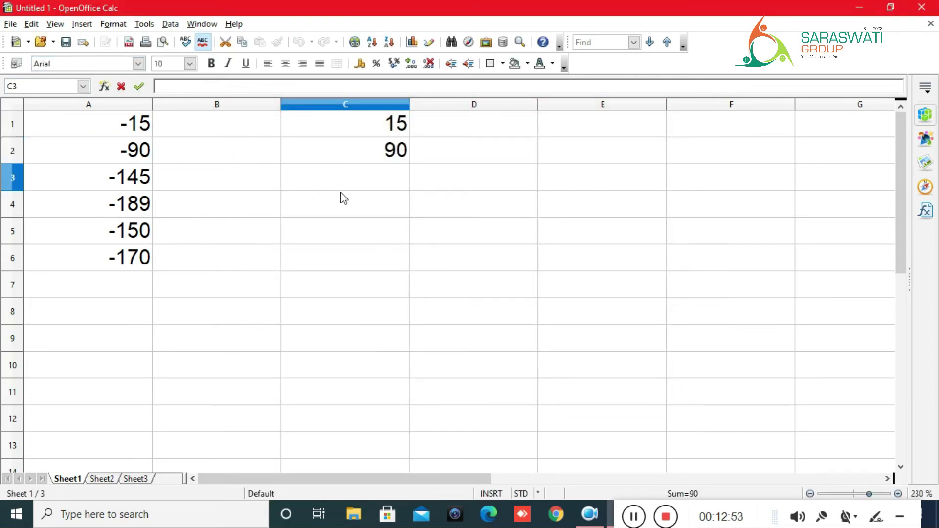
click(341, 194)
click(362, 181)
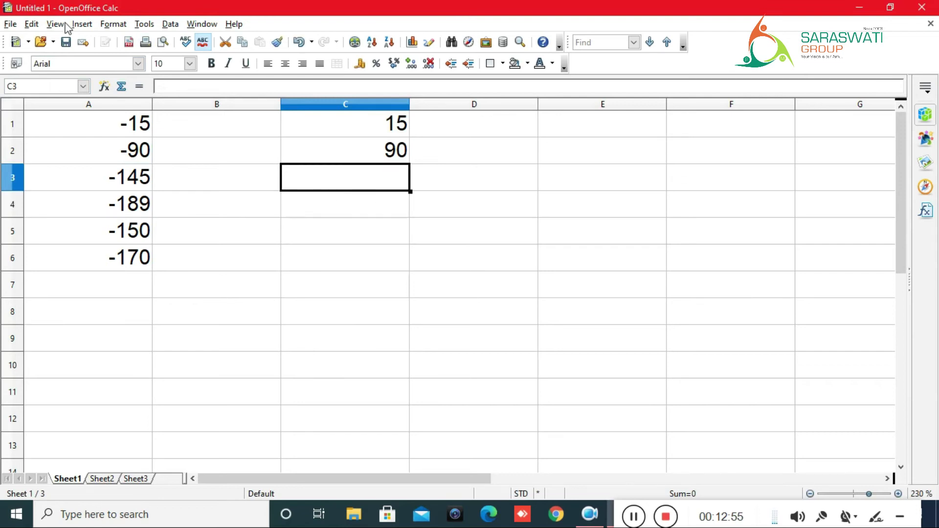
key(ctrl+F2)
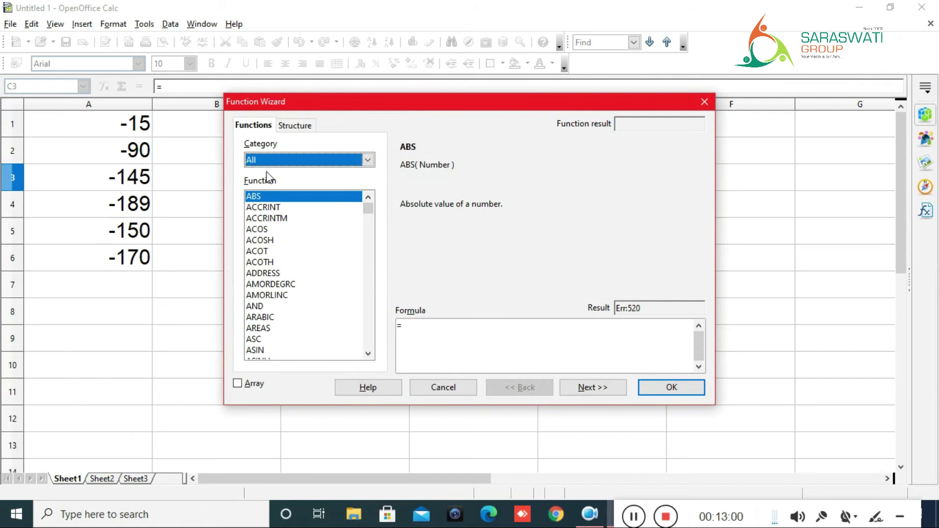
double_click(288, 197)
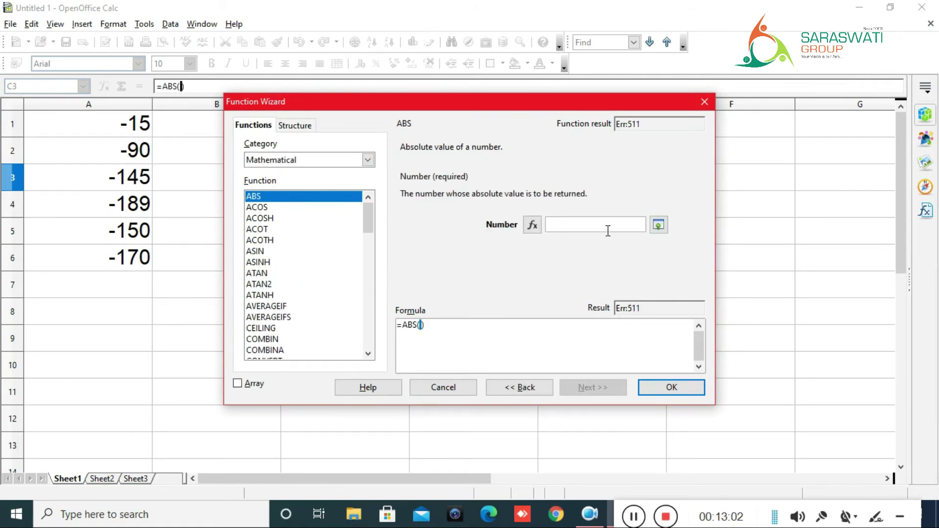
click(562, 225)
click(84, 188)
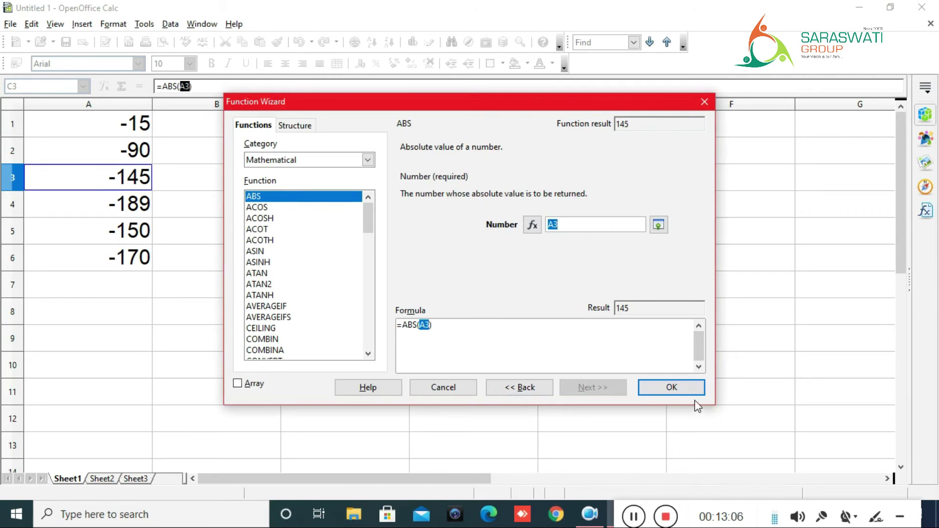
click(682, 389)
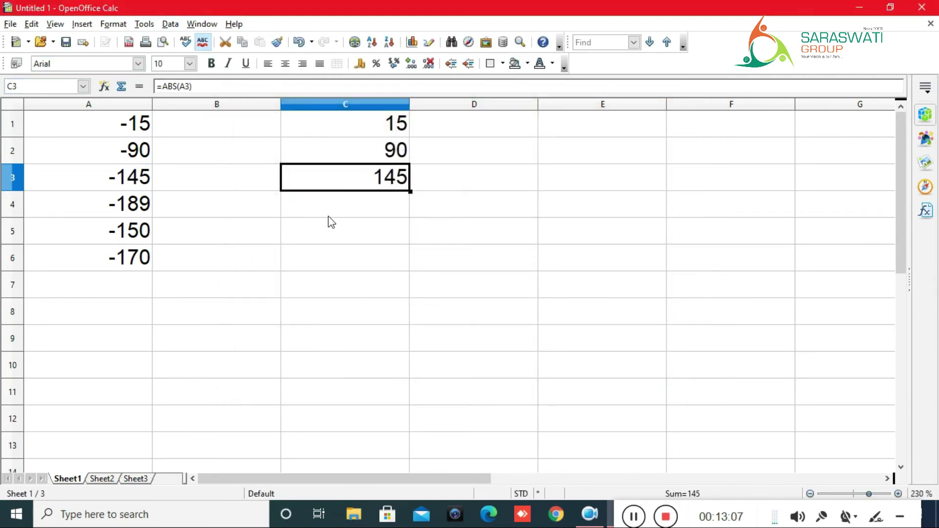
Step: Insert the ABS function in cell C4 through the Function Wizard, with cell A4 as its number argument
click(329, 217)
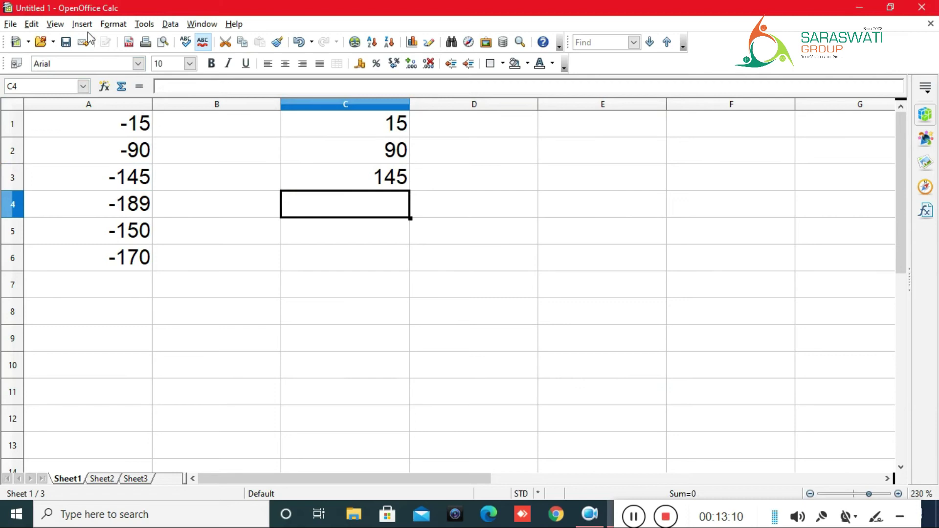
key(ctrl+F2)
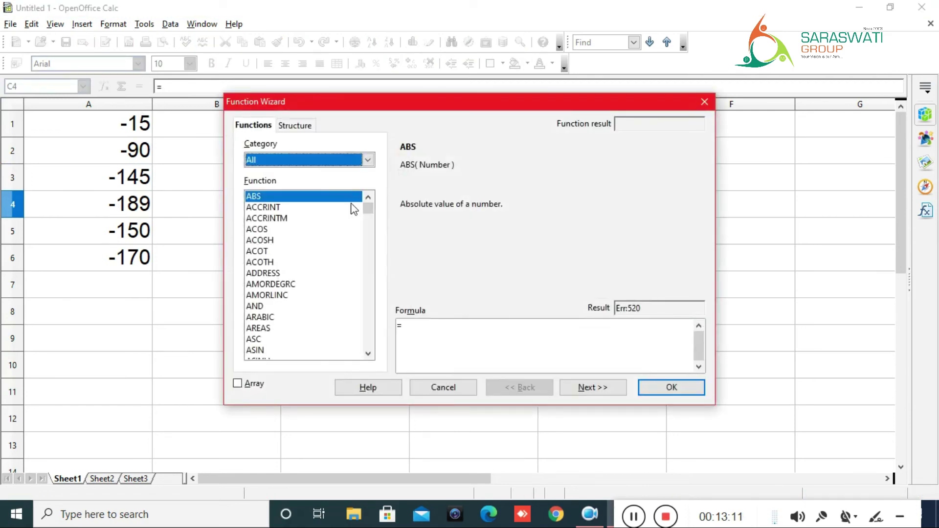
double_click(350, 197)
click(615, 225)
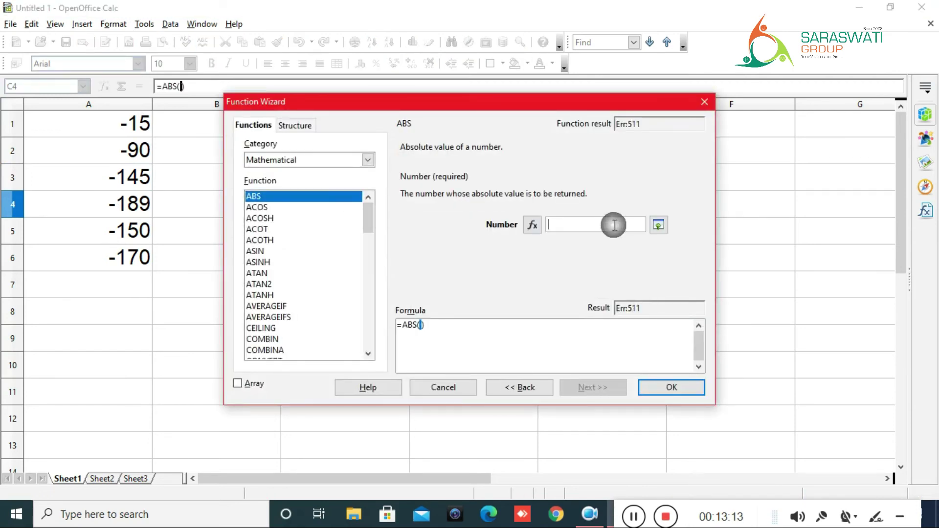
text(c4)
key(BackSpace)
key(BackSpace)
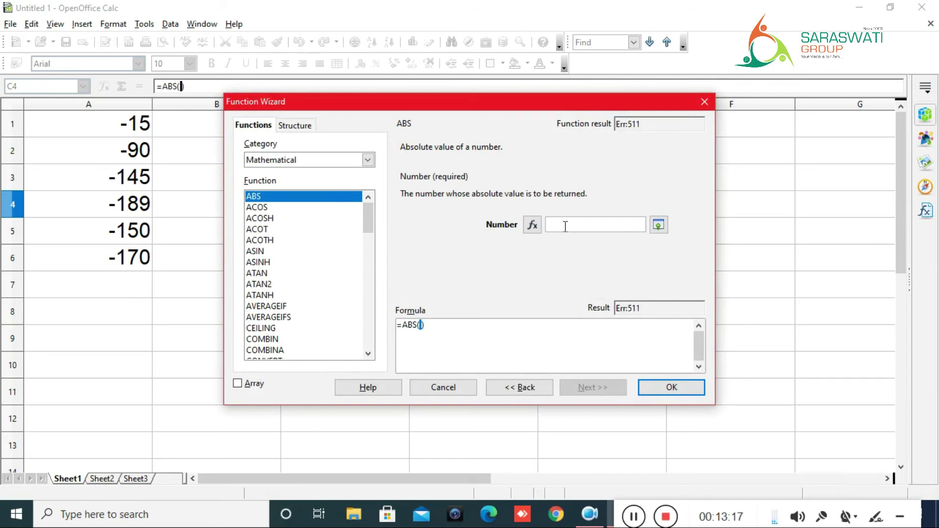
click(138, 207)
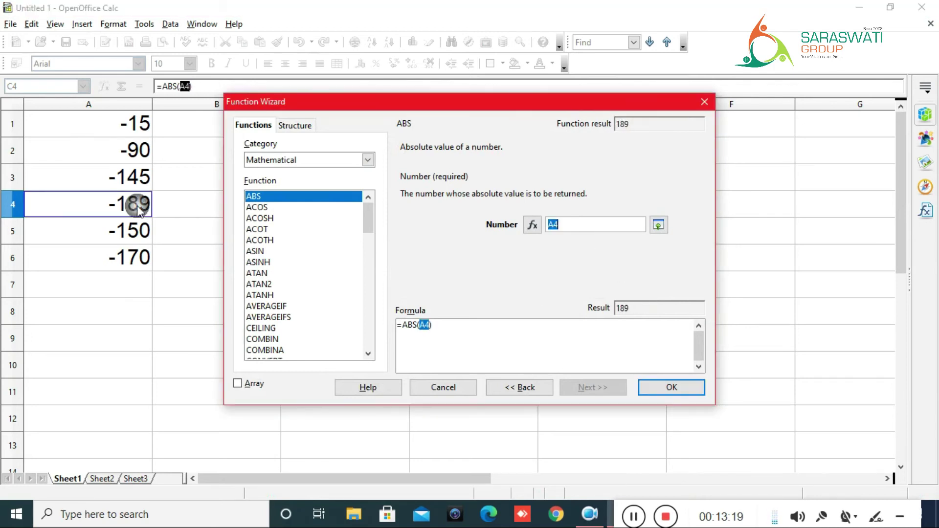
click(649, 385)
double_click(649, 385)
Step: Insert the ABS function in cell C5 through the Function Wizard, with cell A5 as its number argument
click(345, 240)
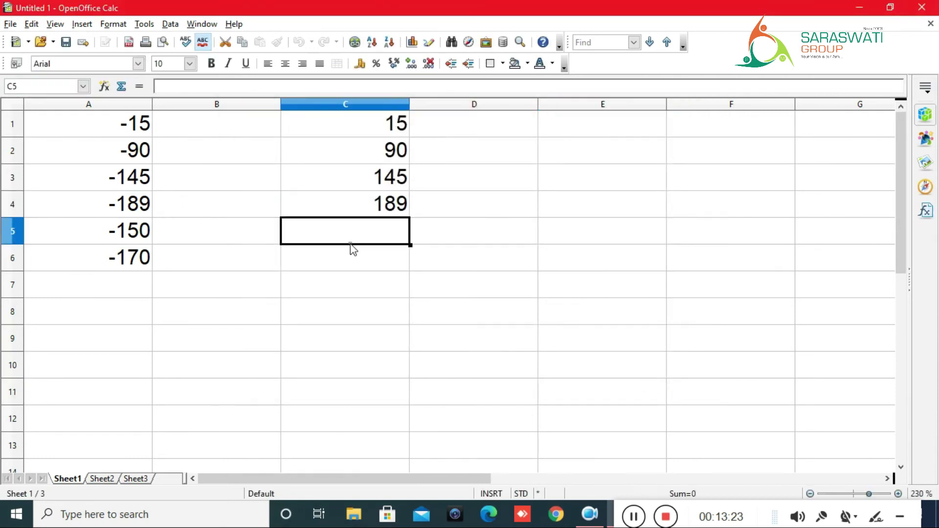
click(84, 24)
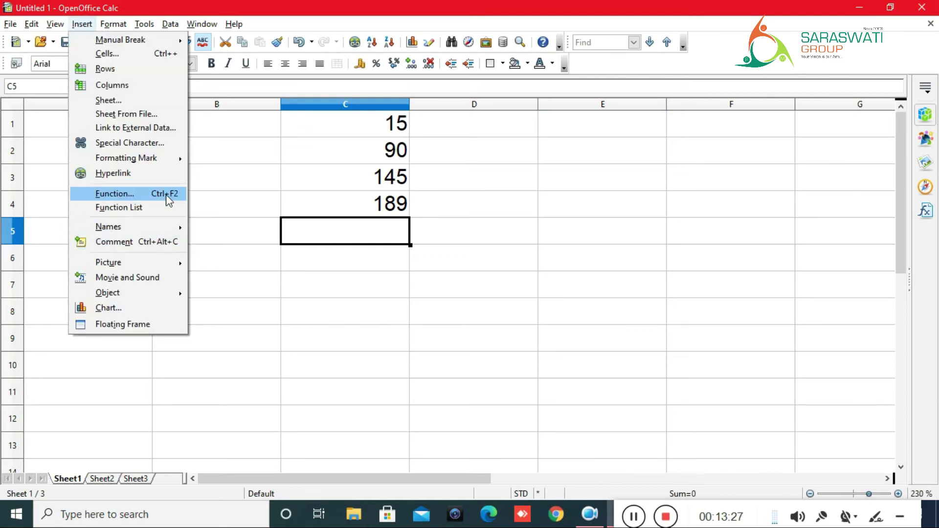
click(165, 195)
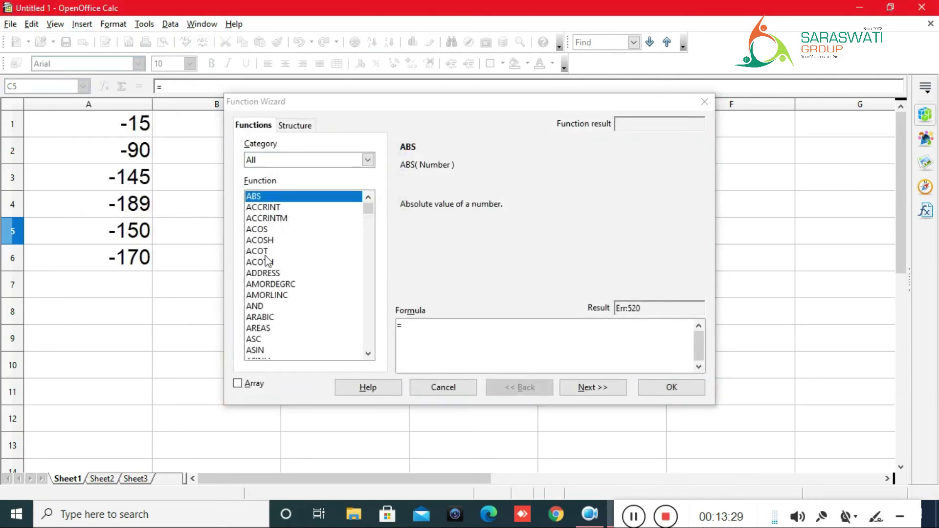
double_click(295, 197)
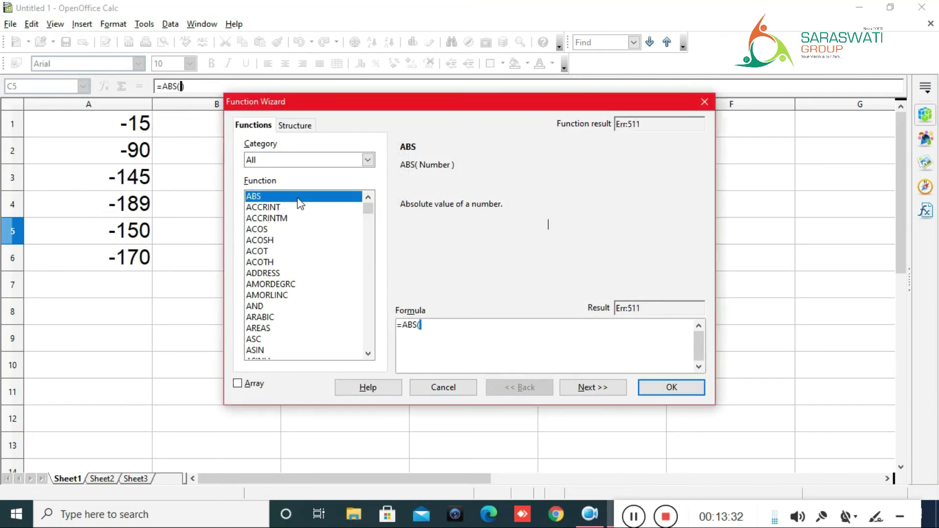
click(131, 230)
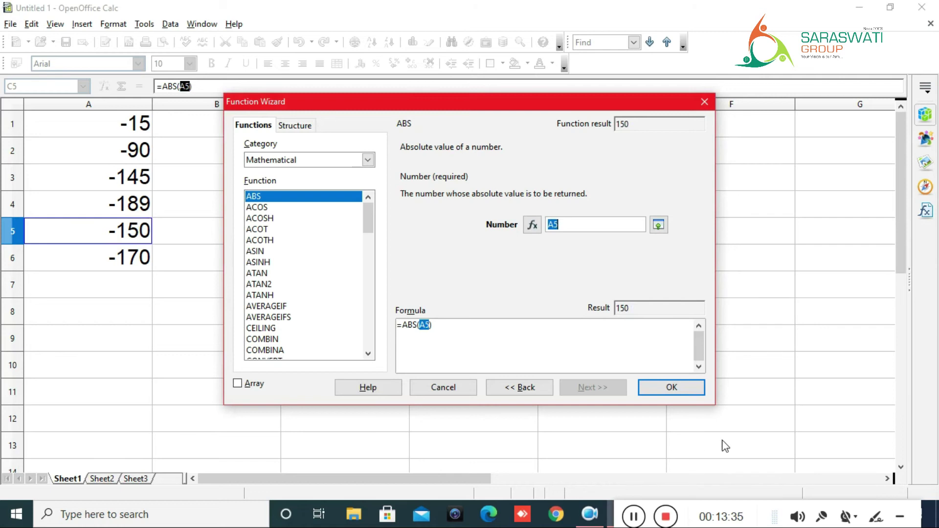
click(686, 392)
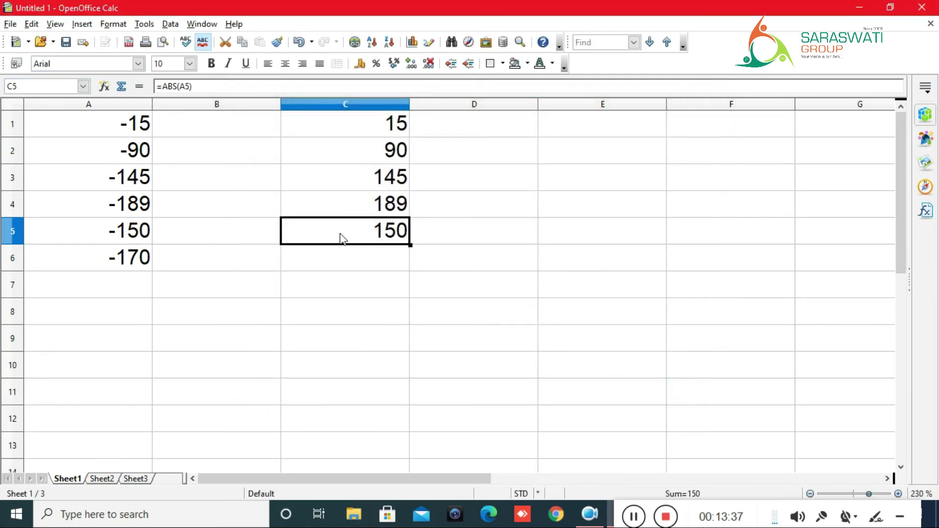
Step: Insert the ABS function in cell C6 through the Function Wizard, with cell A6 as its number argument
double_click(362, 256)
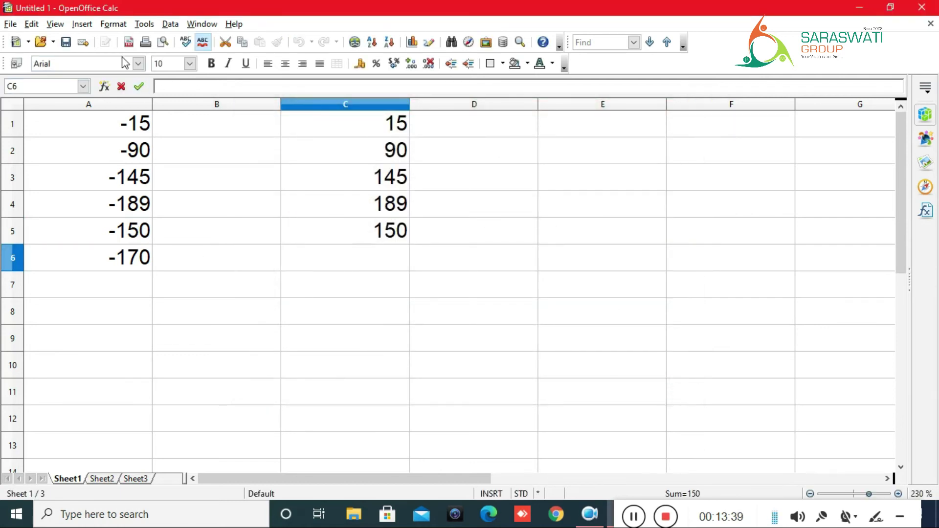
key(ctrl+F2)
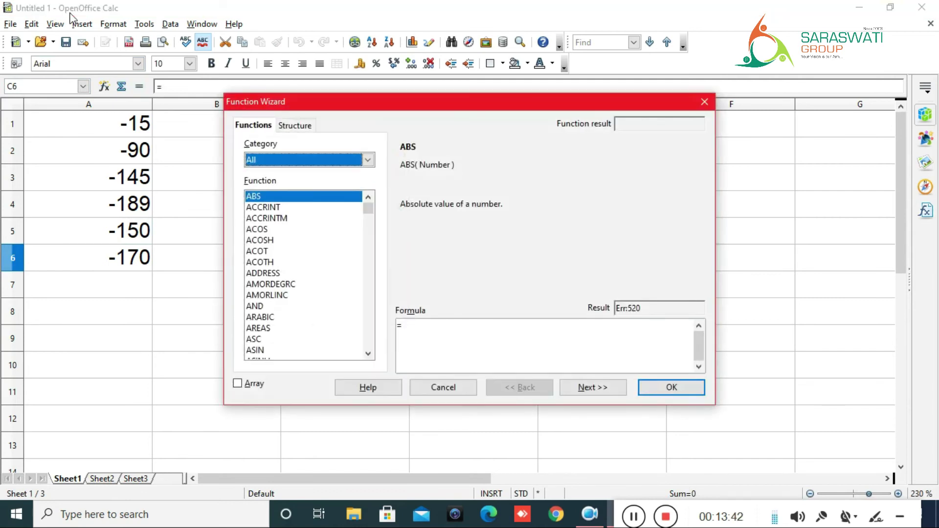
click(327, 200)
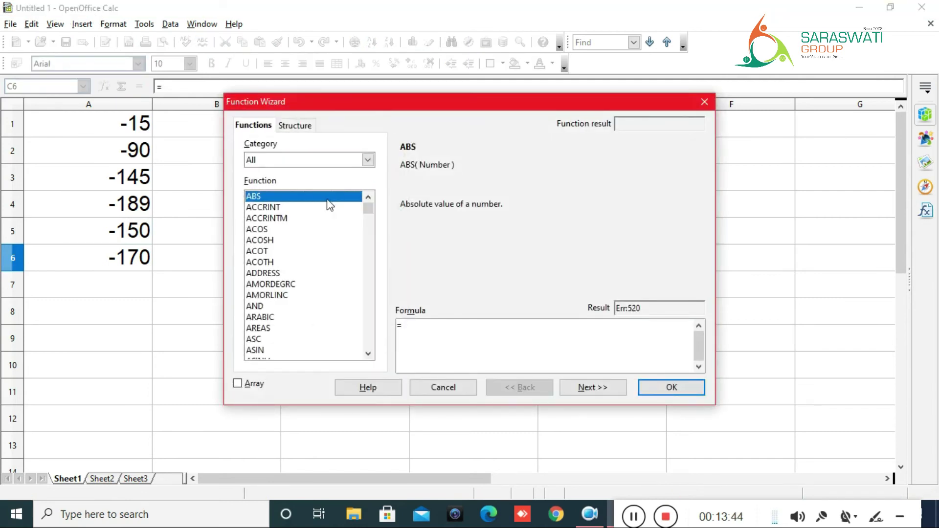
double_click(319, 202)
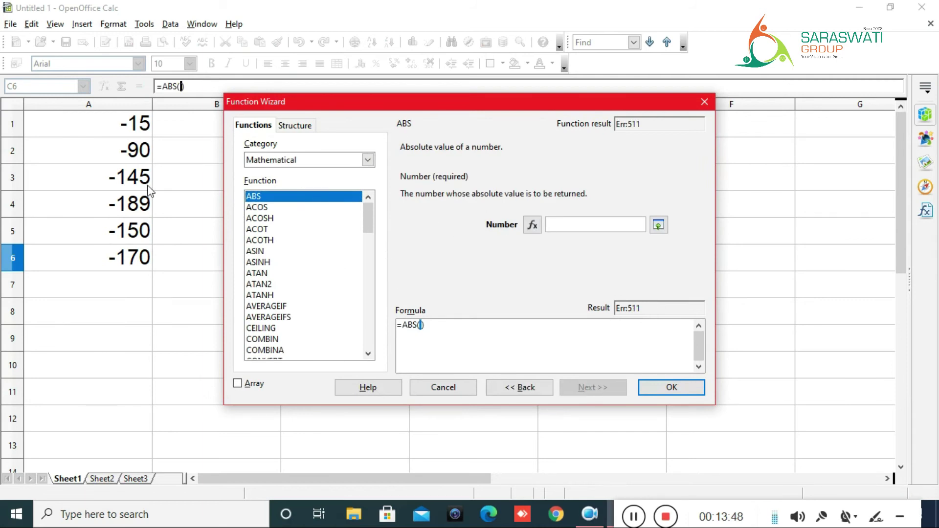
click(73, 258)
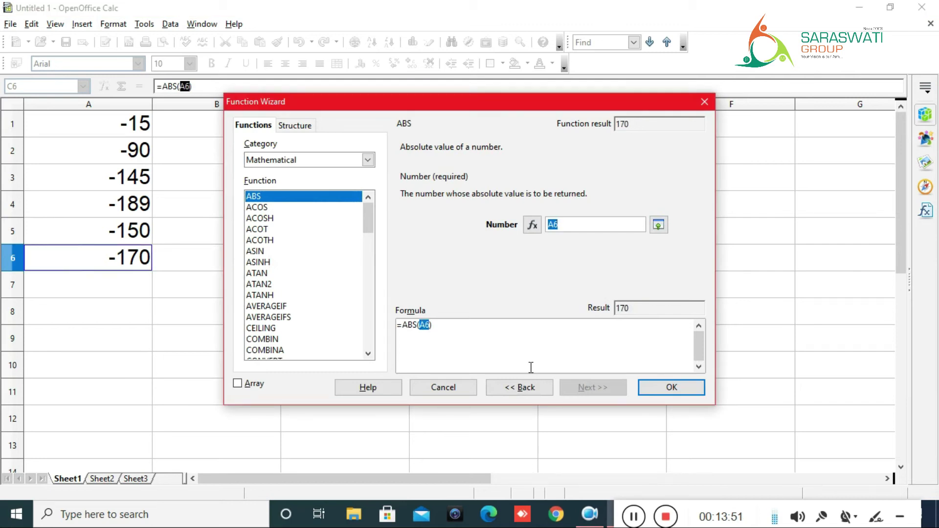
click(672, 387)
Step: Clear the contents of cells A1 to D6
click(474, 175)
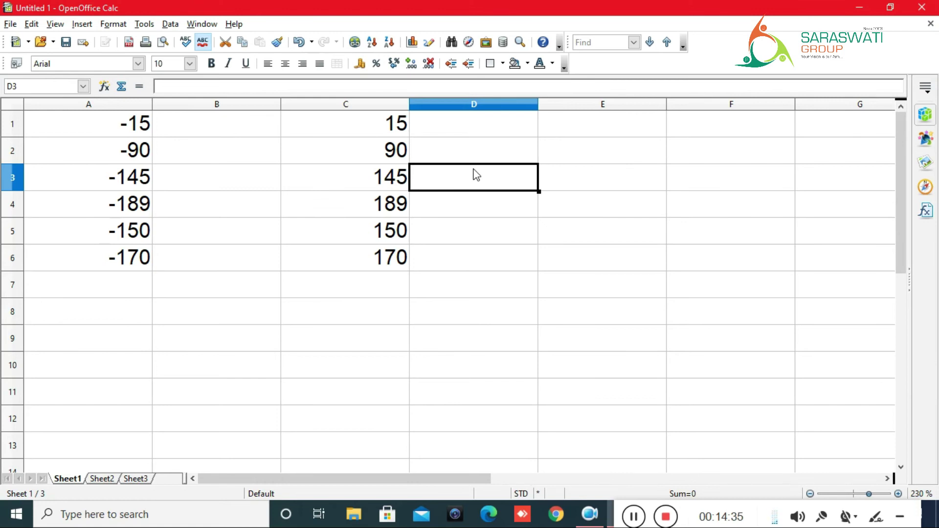
key(Up)
key(Left)
key(Up)
key(Left)
key(Left)
key(shift+Down)
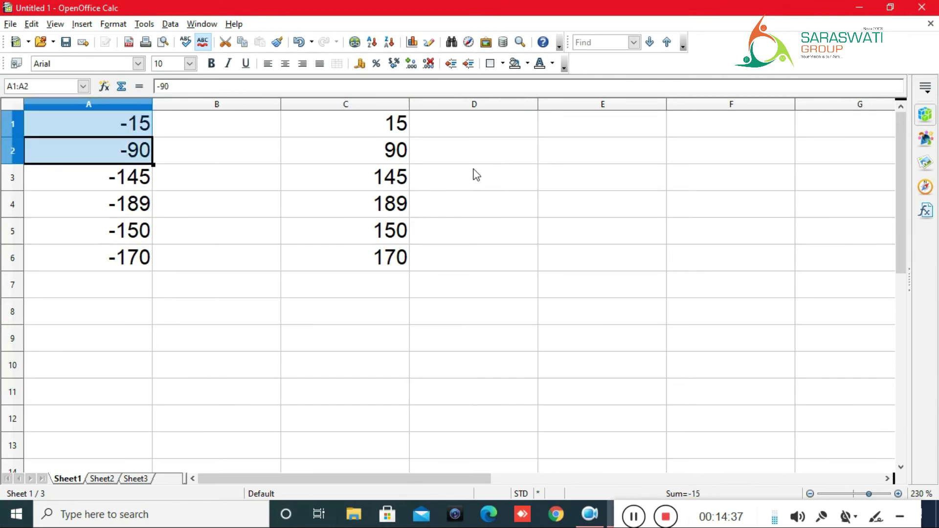
key(shift+Down)
key(shift+Down)
key(shift+Right)
key(shift+Right)
key(shift+Right)
key(shift+Down)
key(shift+Down)
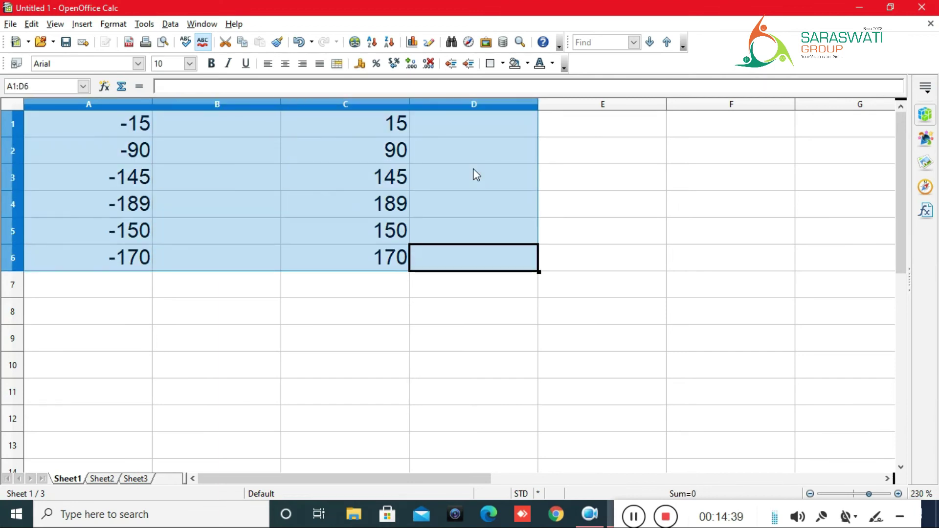
key(Delete)
key(Left)
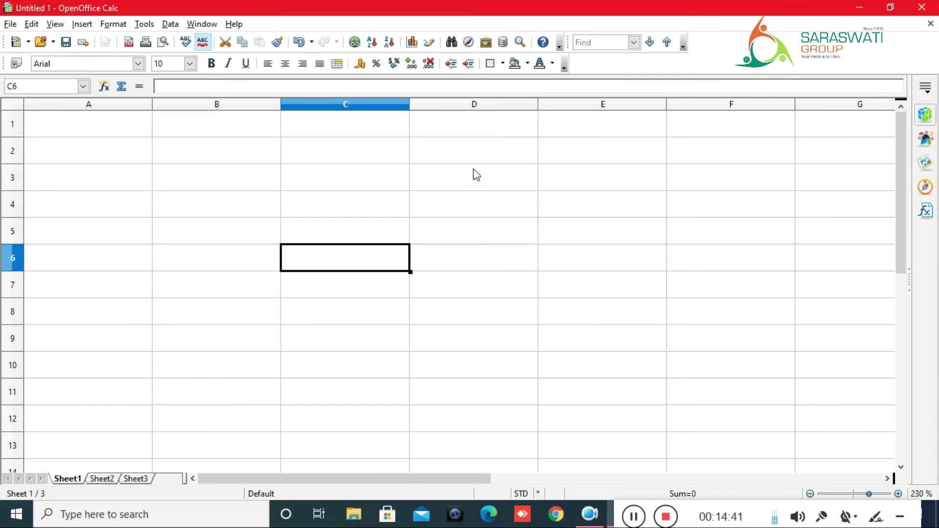
Step: Enter the numbers 1, 2 and 3 in cells A2, A3 and A4
key(Up)
key(Left)
key(Up)
key(Left)
key(Up)
key(Up)
key(Up)
key(Down)
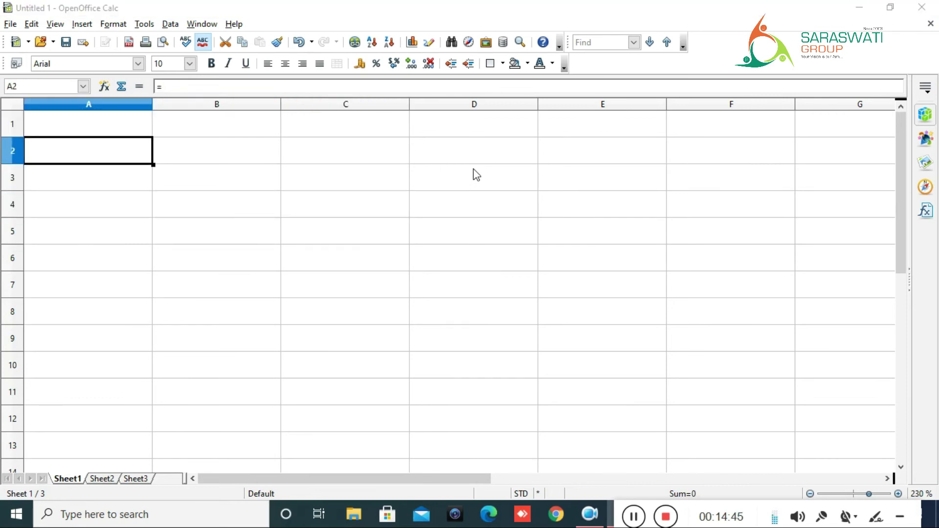
key(ctrl+F2)
key(Escape)
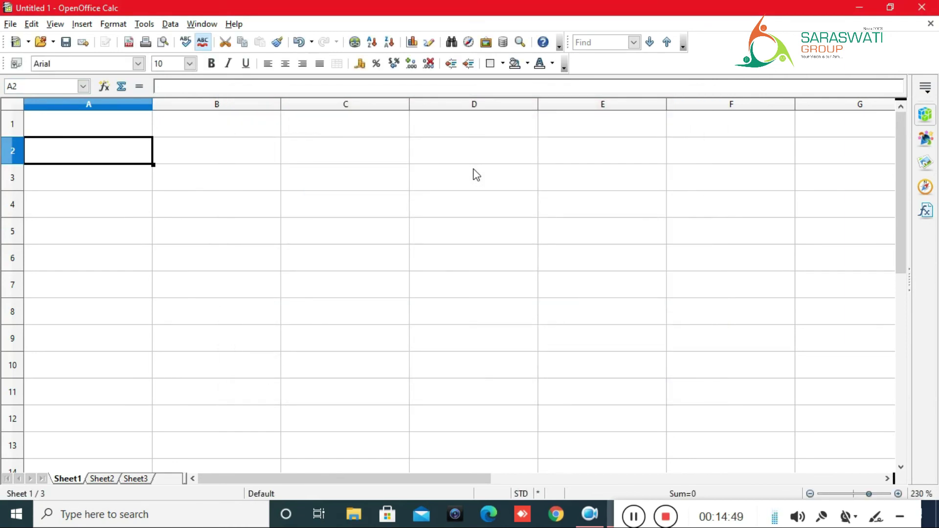
text(1)
key(Return)
text(2)
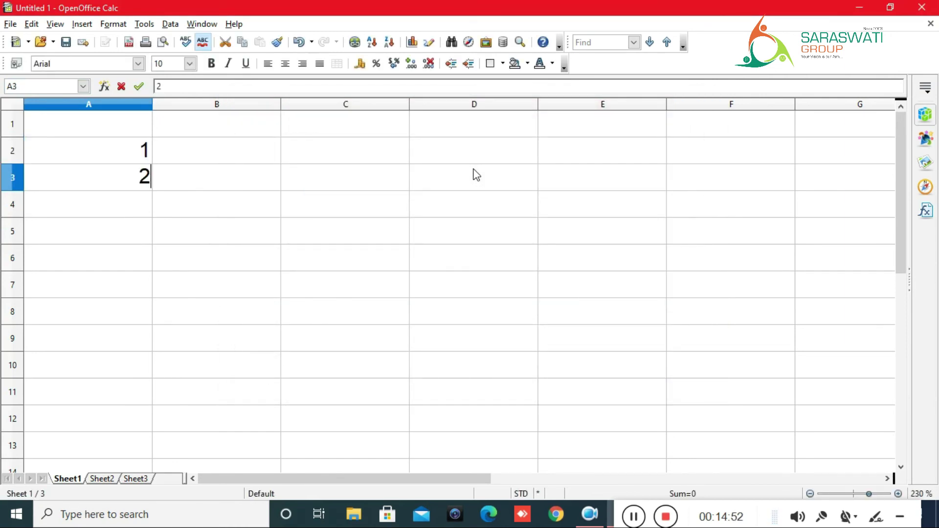
key(Return)
text(3)
key(Return)
Step: Insert the FACT function in cell C3 through the Function Wizard, with cell A4 as its number argument
key(Up)
key(Up)
key(Right)
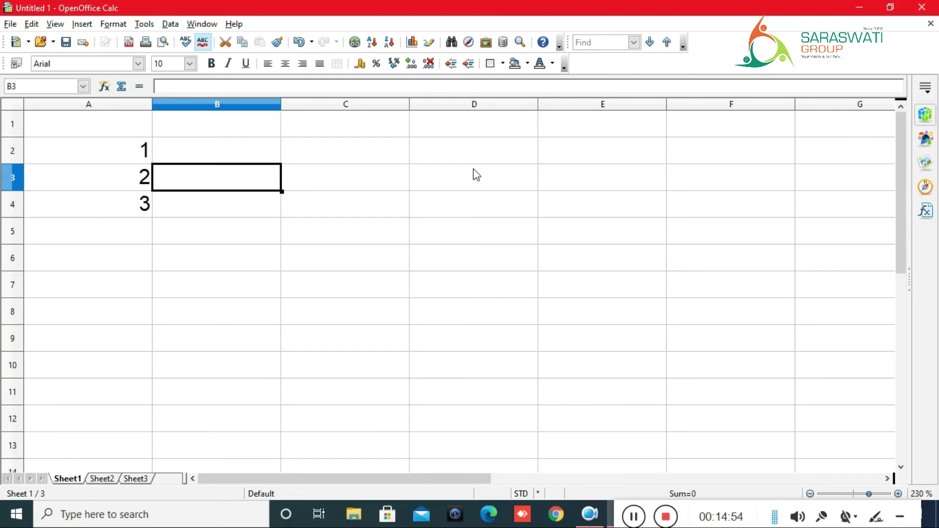
key(Right)
key(ctrl+F2)
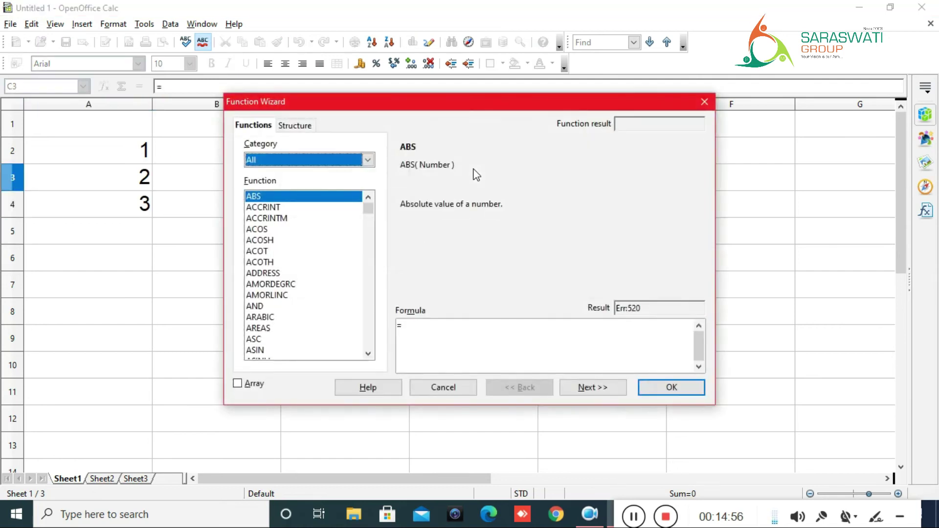
click(261, 329)
key(f)
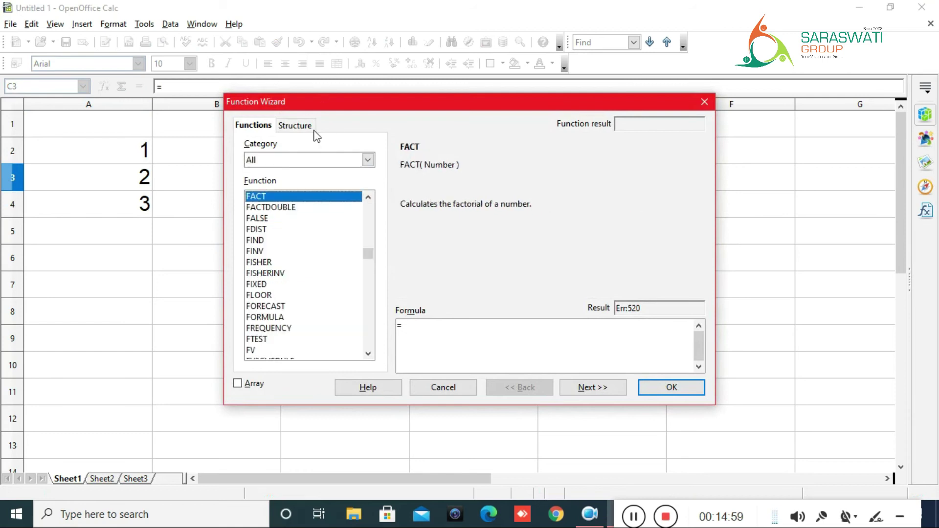
double_click(309, 198)
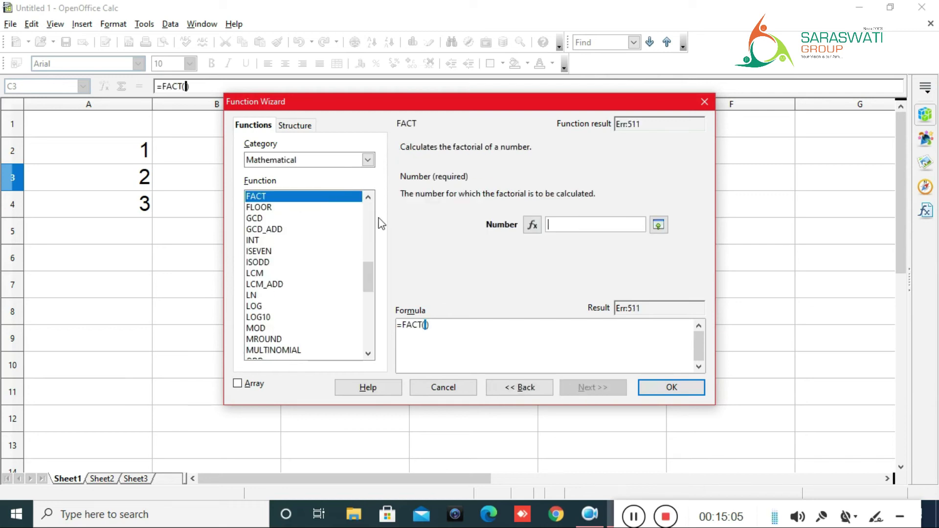
click(114, 214)
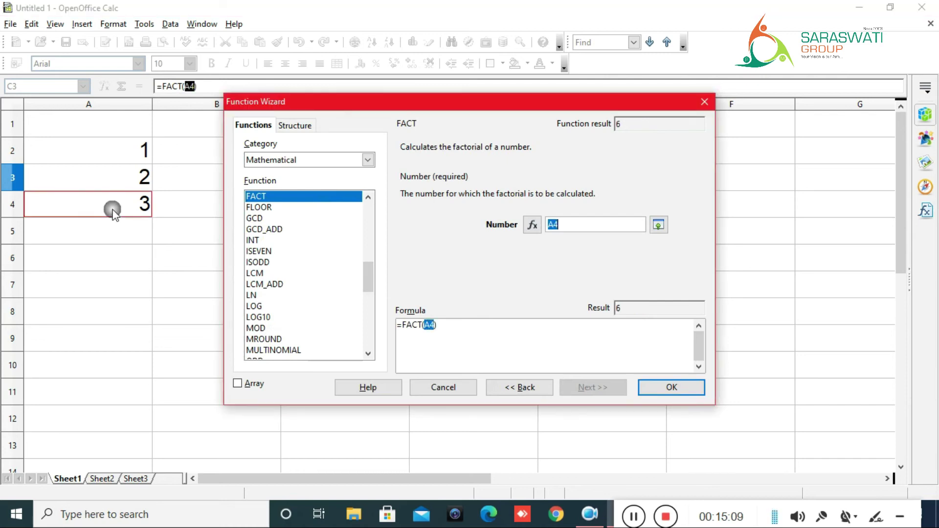
click(672, 388)
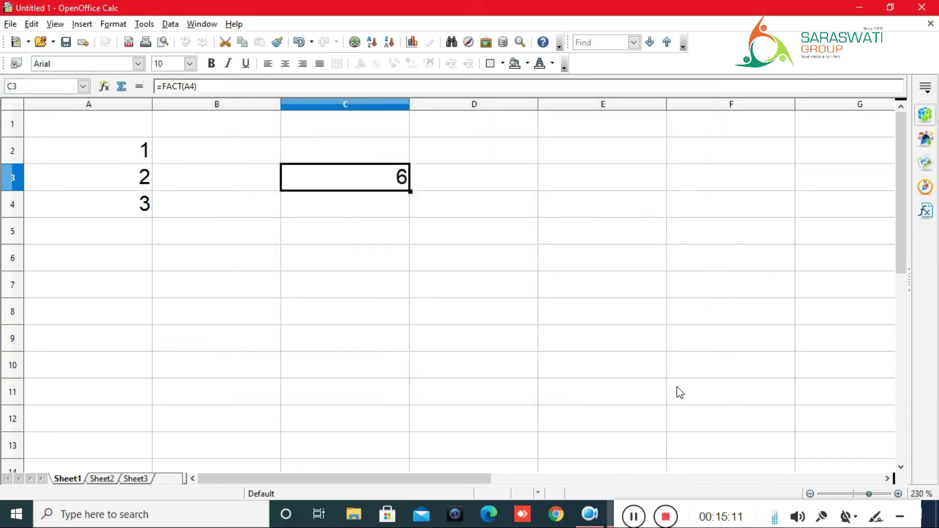
Step: Enter the text 3*2*1 in cell C4 to show how the factorial is worked out
double_click(358, 202)
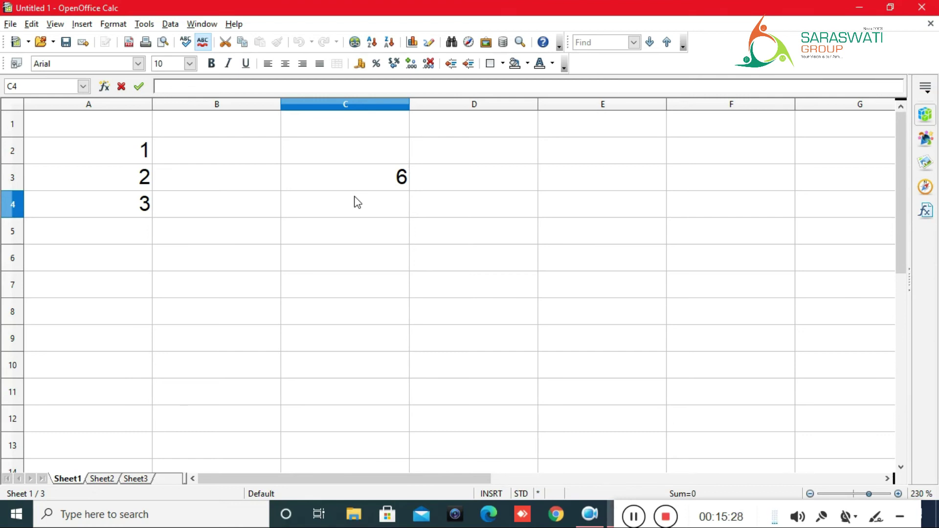
text(3*2*1)
key(Return)
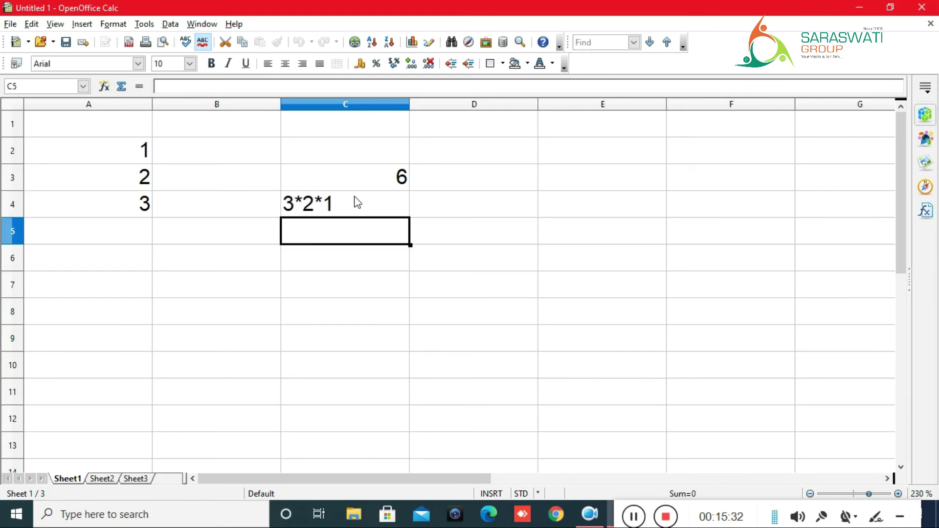
Step: Clear the factorial formula and the multiplication text from cells C3 and C4
click(357, 202)
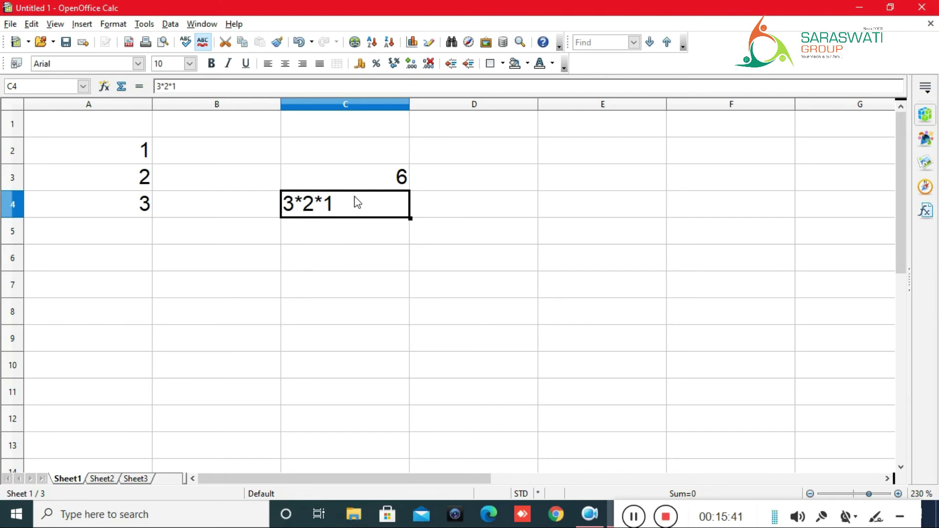
key(Up)
key(Up)
key(Down)
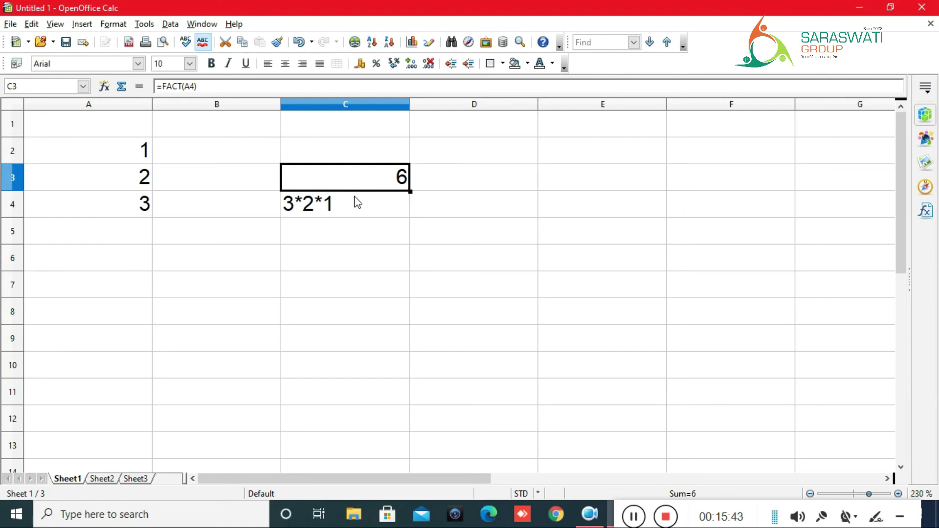
key(shift+Down)
key(Delete)
key(space)
key(Return)
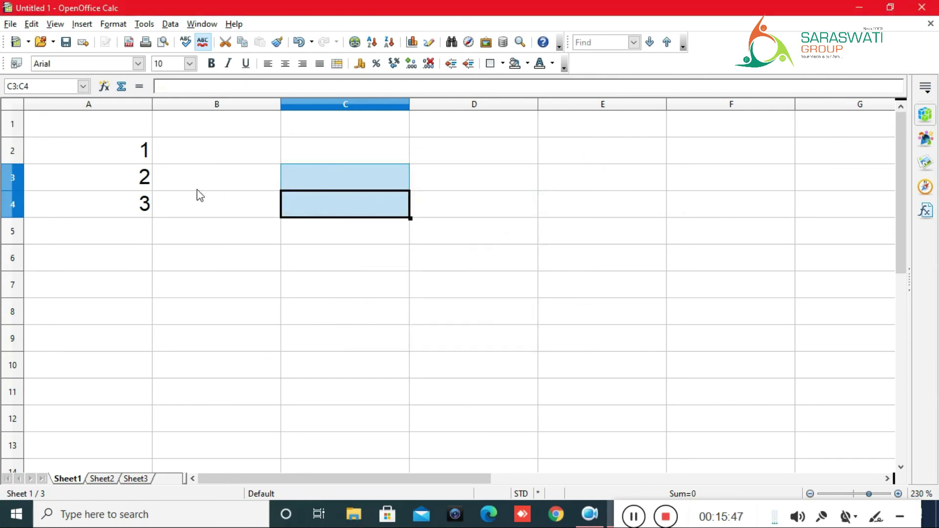
Step: Change the number in cell A4 to 10
click(32, 225)
click(112, 205)
text(10)
key(Return)
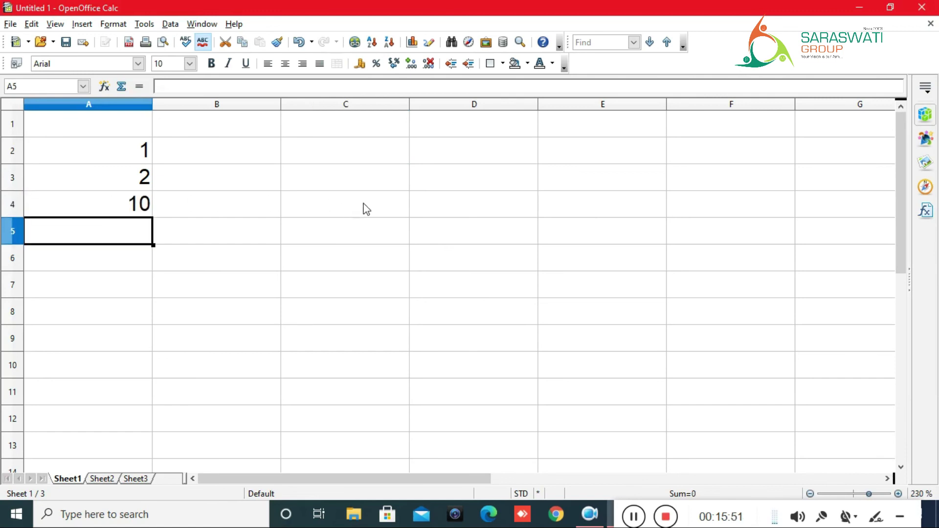
Step: Insert the FACT function in cell C4 through the Function Wizard, with cell A4 as its number argument
click(366, 209)
key(ctrl+F2)
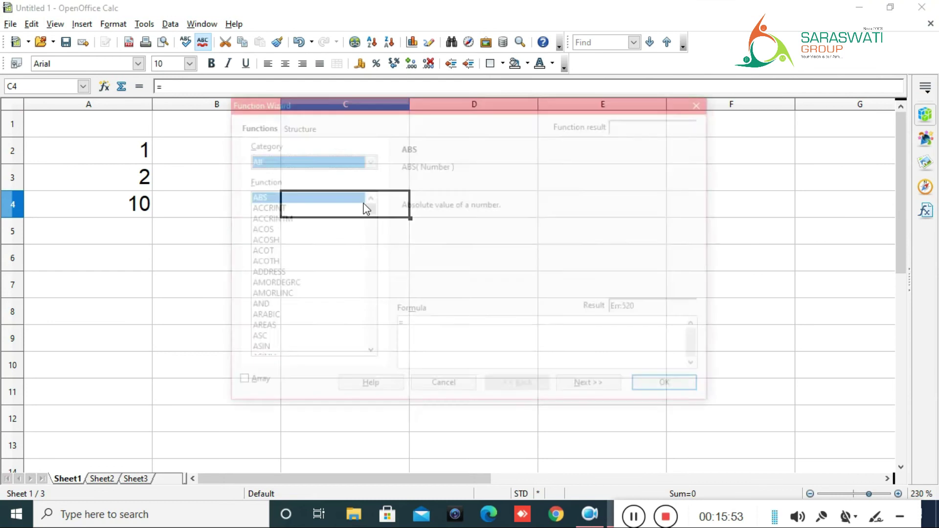
click(280, 262)
key(f)
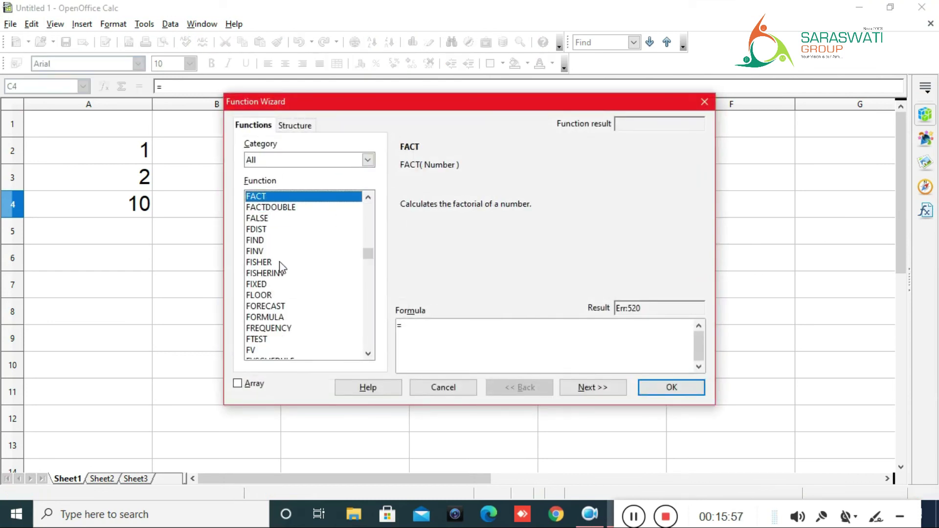
double_click(315, 197)
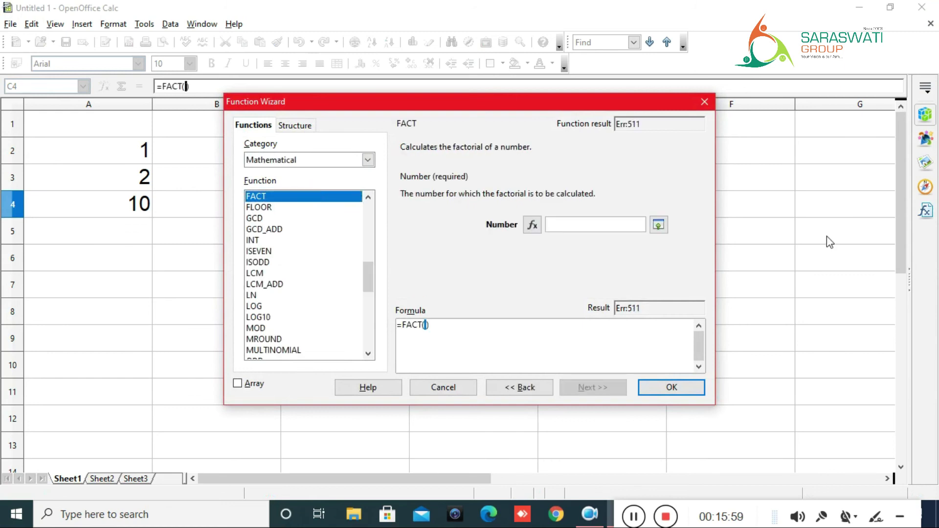
click(586, 223)
click(52, 216)
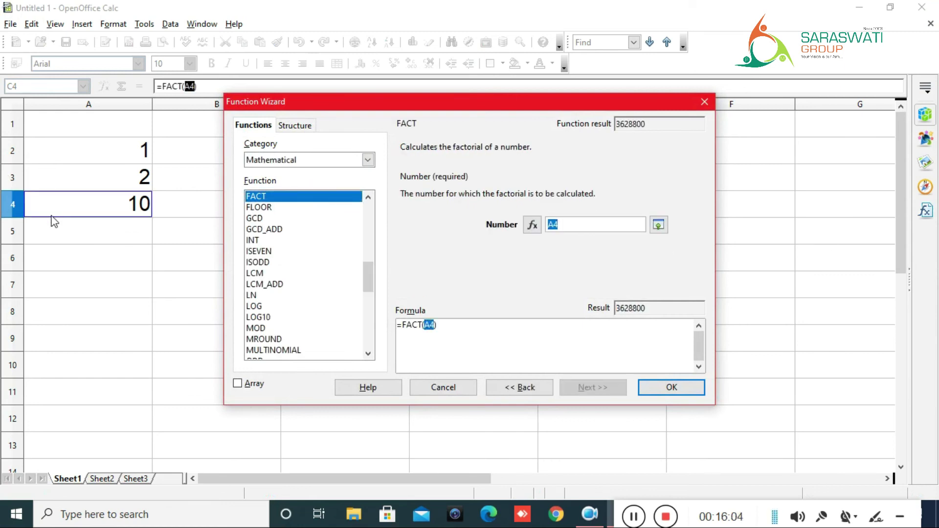
click(647, 388)
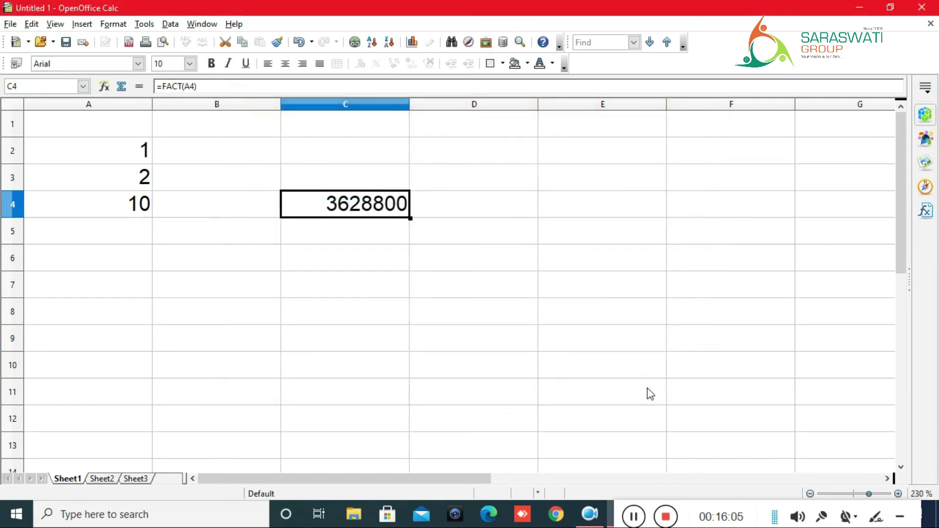
Step: Open the Windows Calculator with the Run command calc, then narrow and reposition its window so that cell C4 stays uncovered
click(364, 231)
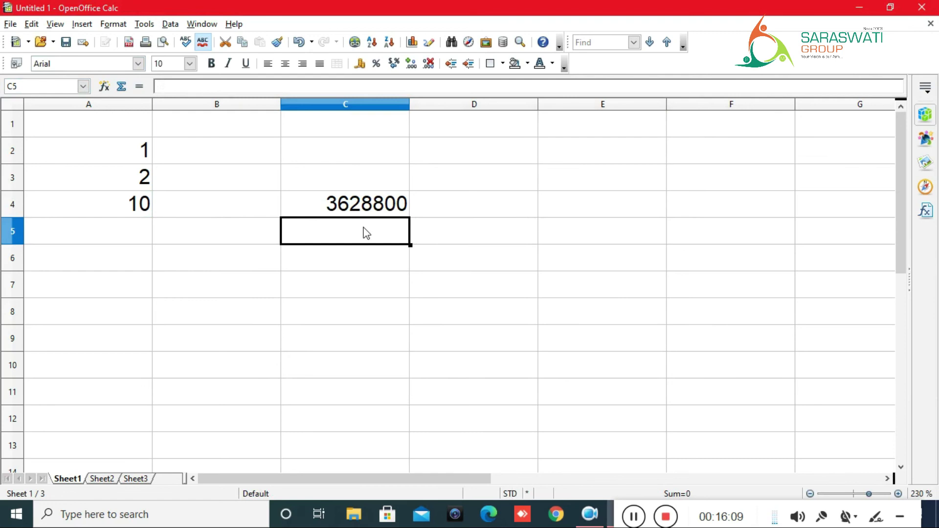
key(super+r)
text(c)
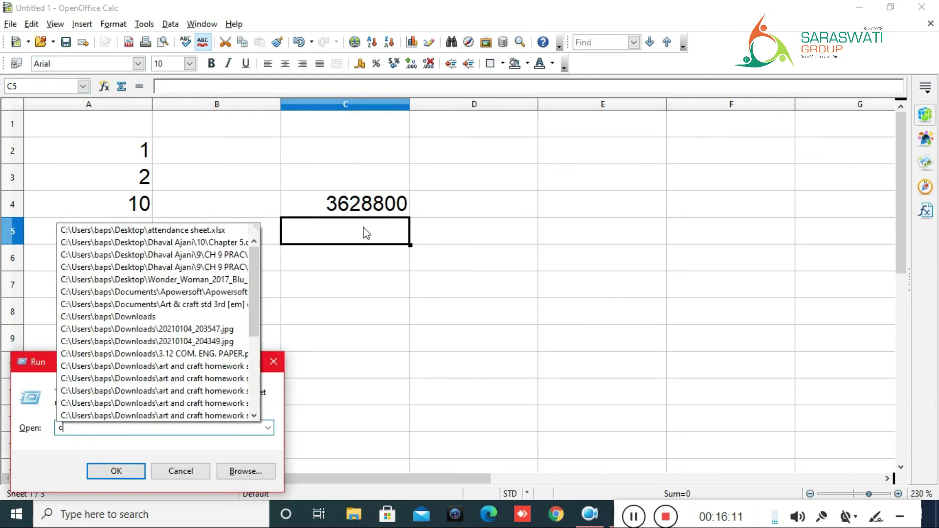
text(alc)
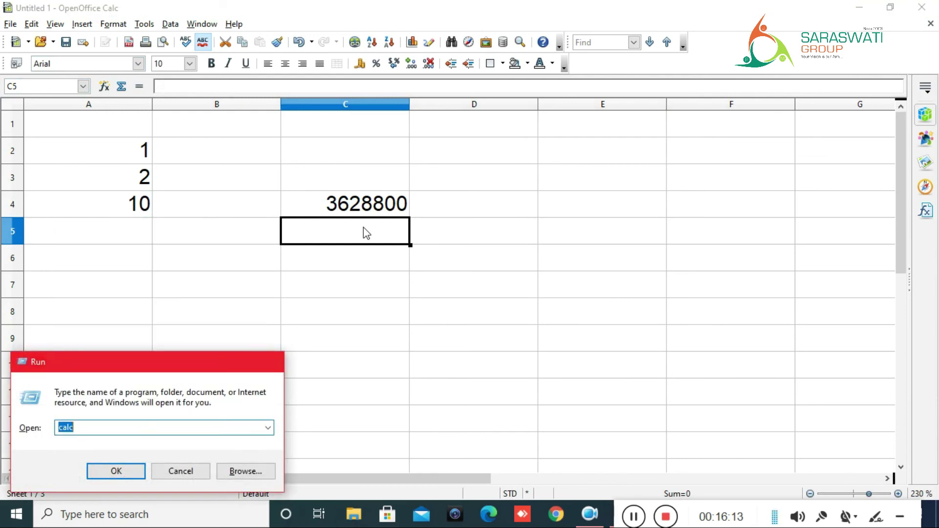
key(Return)
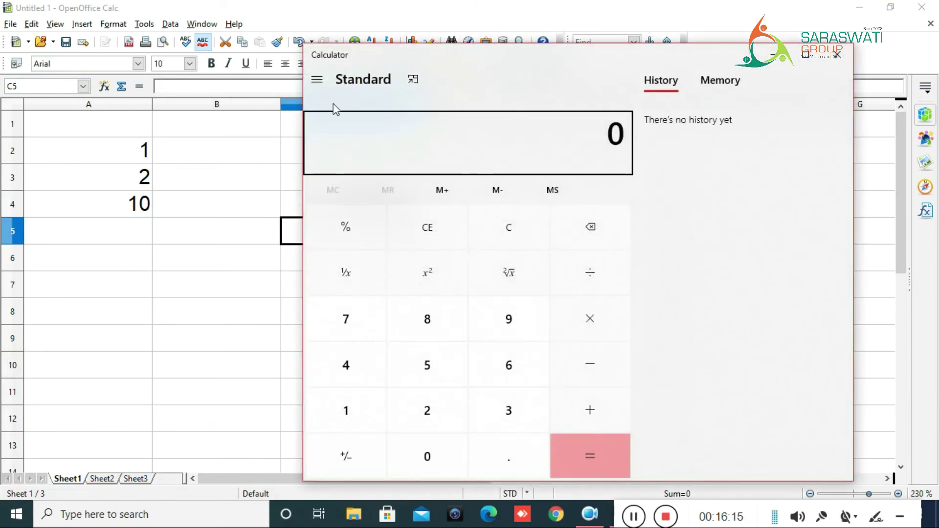
drag(300, 115, 477, 100)
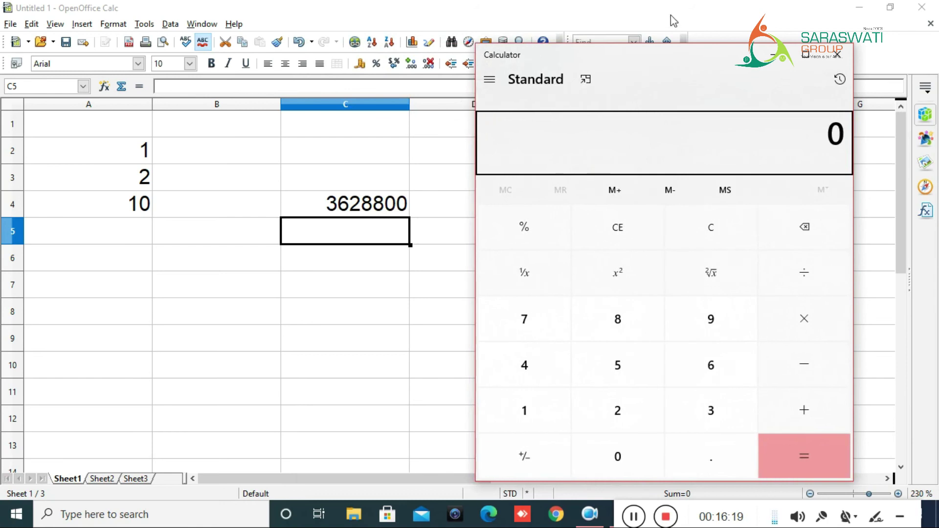
drag(675, 55, 630, 62)
Step: Multiply 10 × 9 × 8 × 7 × 6 × 5 × 4 × 3 × 2 × 1 in Calculator to check the factorial of 10
text(10+9)
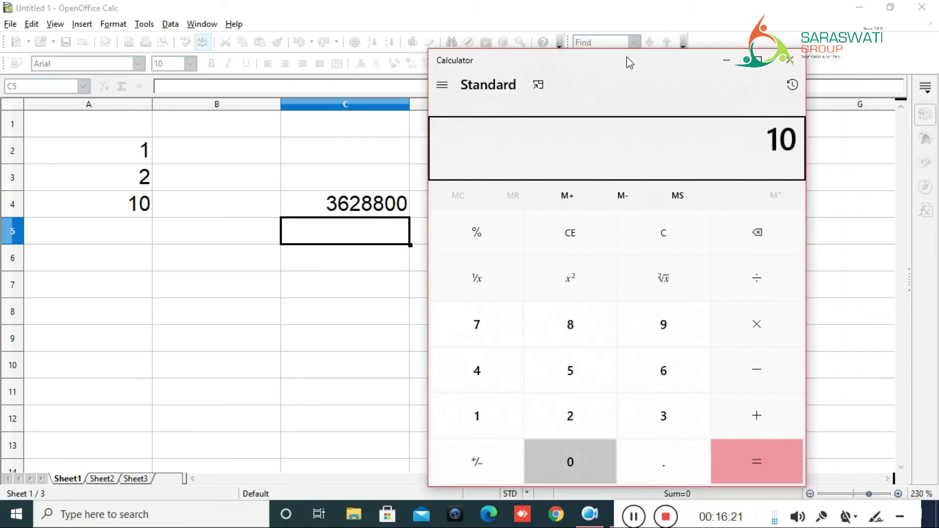
key(Escape)
text(10*9*8*7*6)
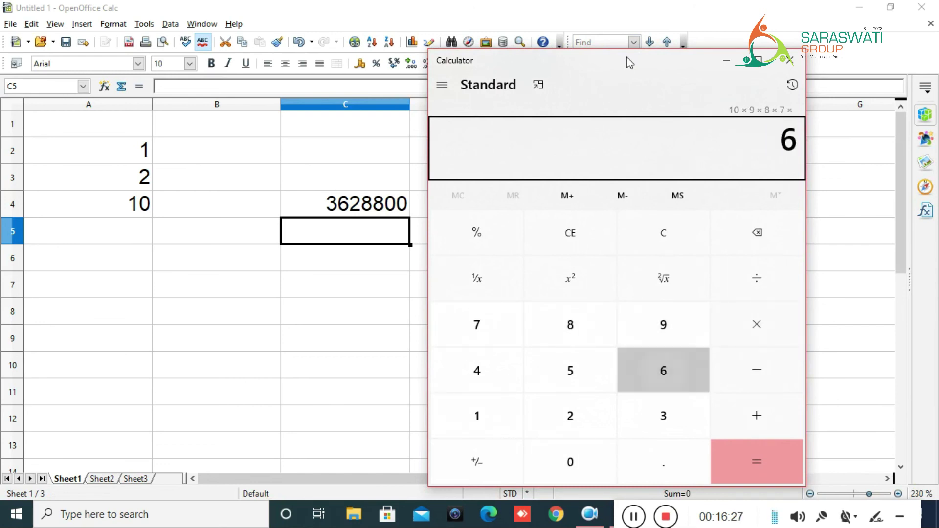
text(*5*4*3*2*)
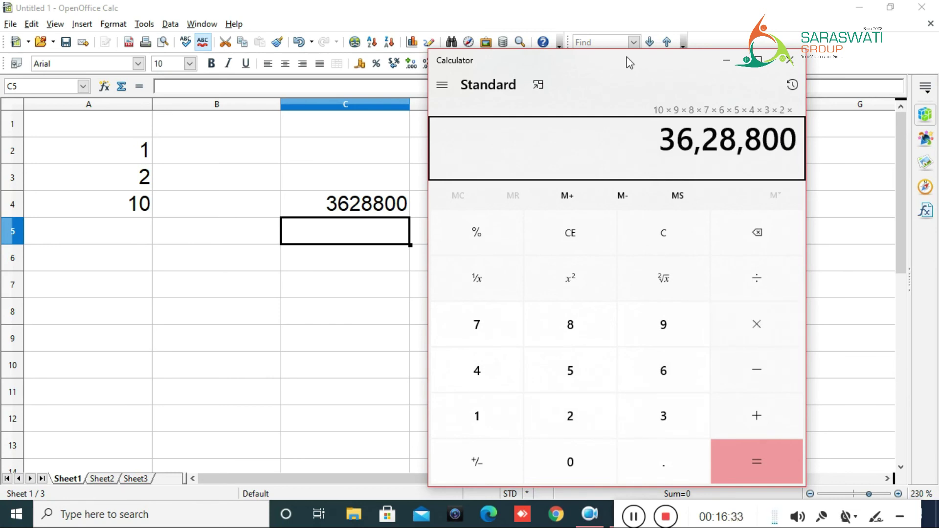
text(1)
text(*)
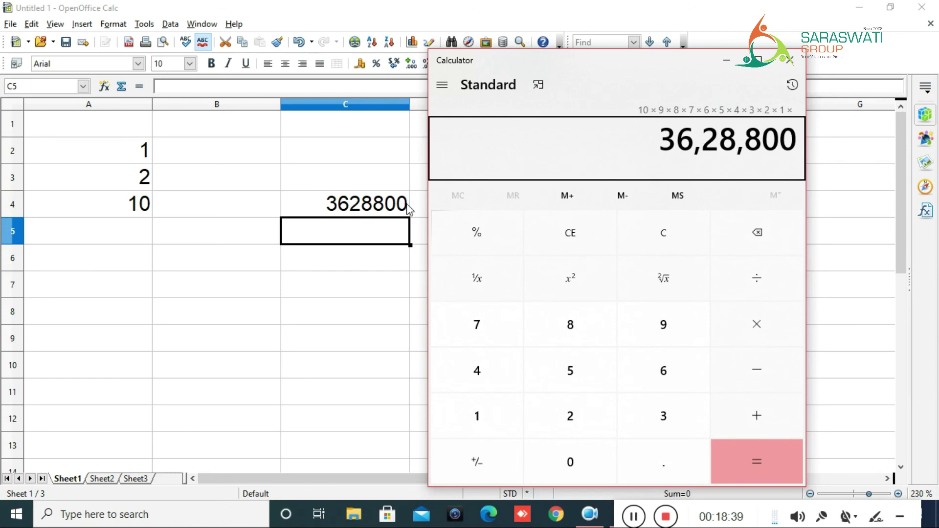
drag(640, 518, 345, 519)
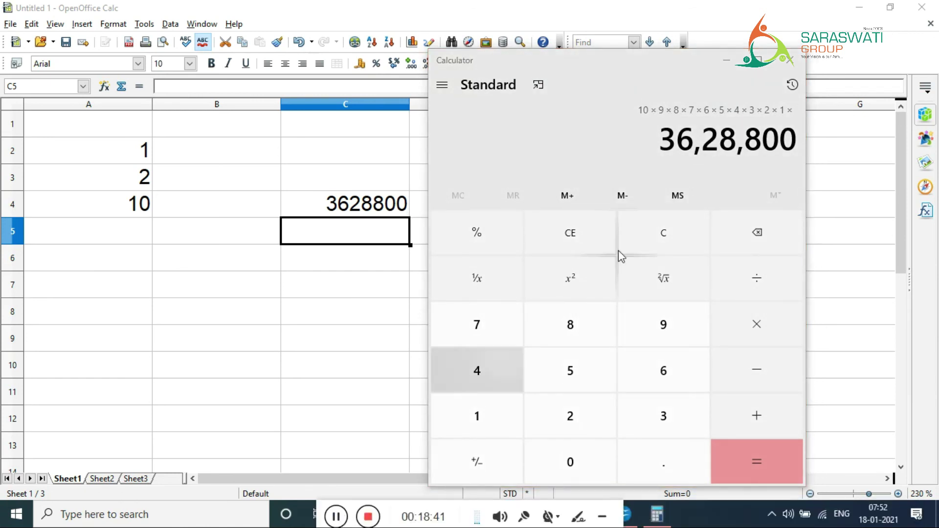